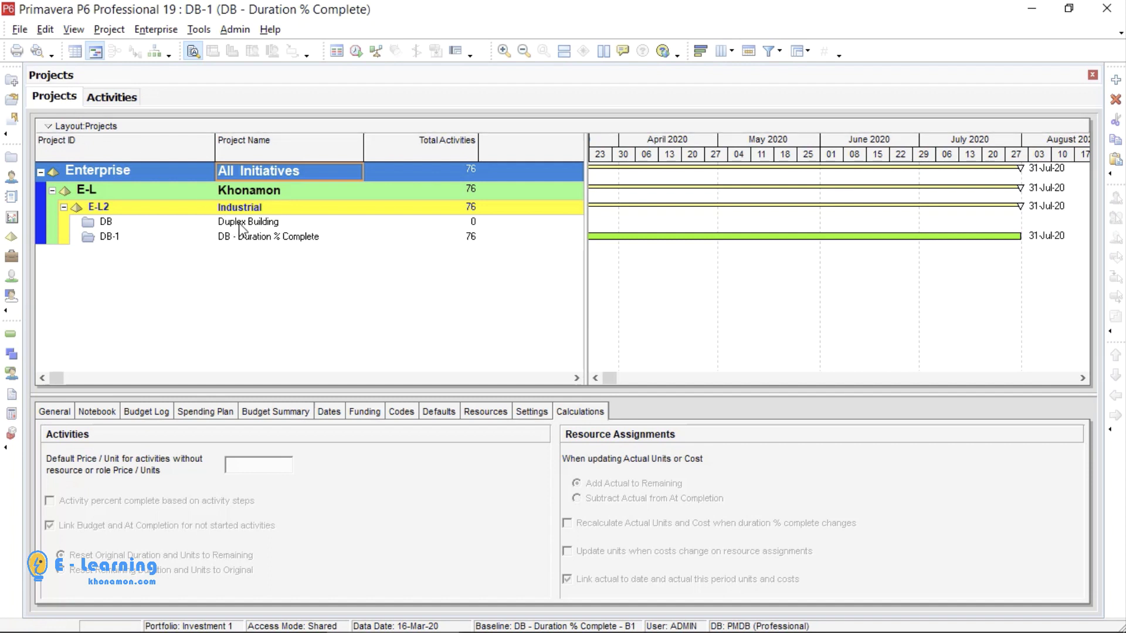
Copy and paste the DB project, accepting all copy options, and name the copy DB-2
right_click(239, 224)
left_click(280, 327)
right_click(281, 327)
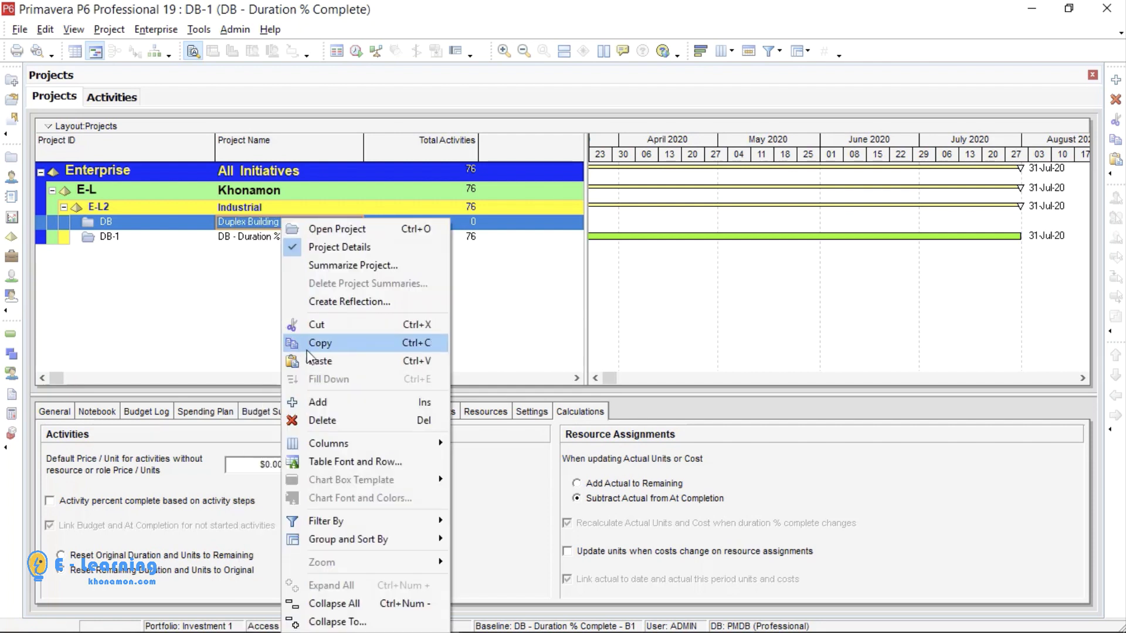
left_click(307, 356)
left_click(666, 224)
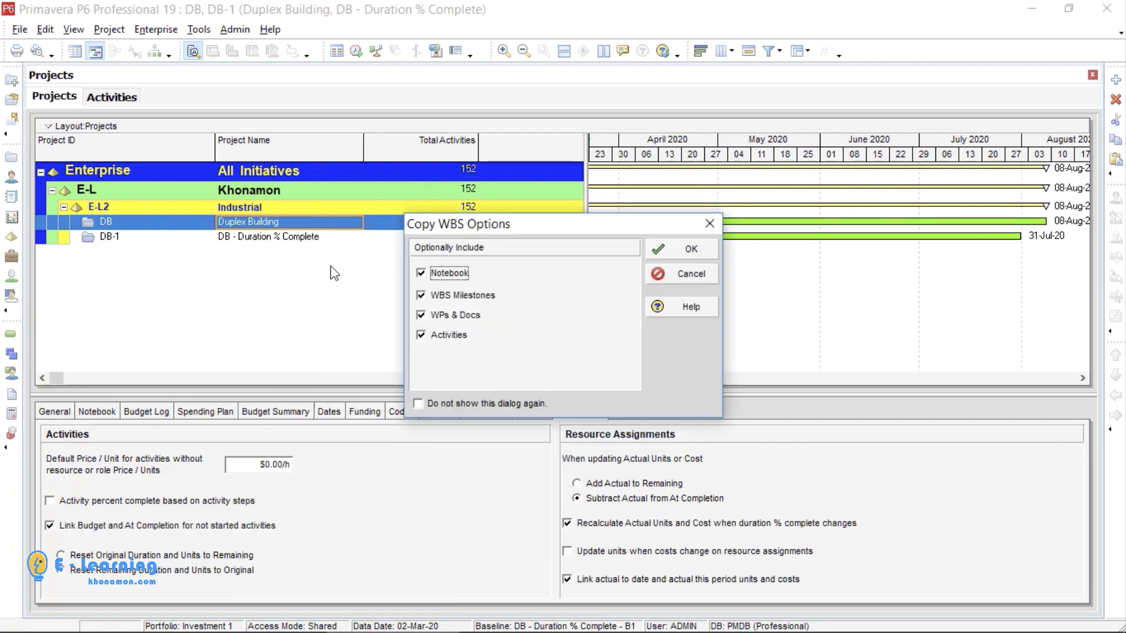
left_click(686, 250)
left_click(747, 235)
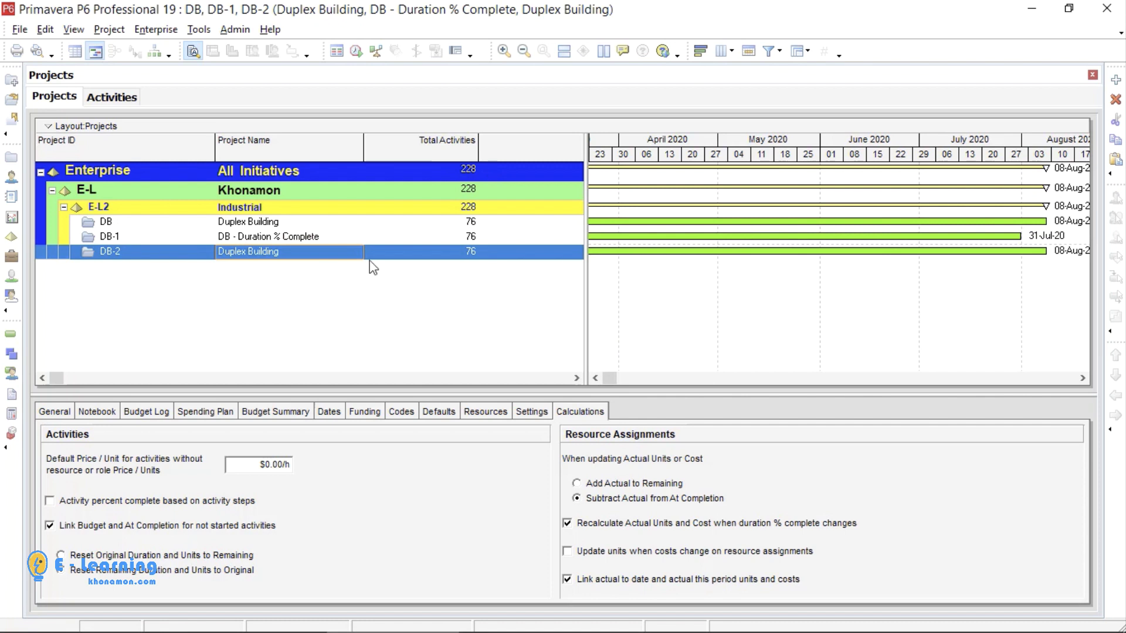
left_click(301, 256)
type("DB - Physical % Complete")
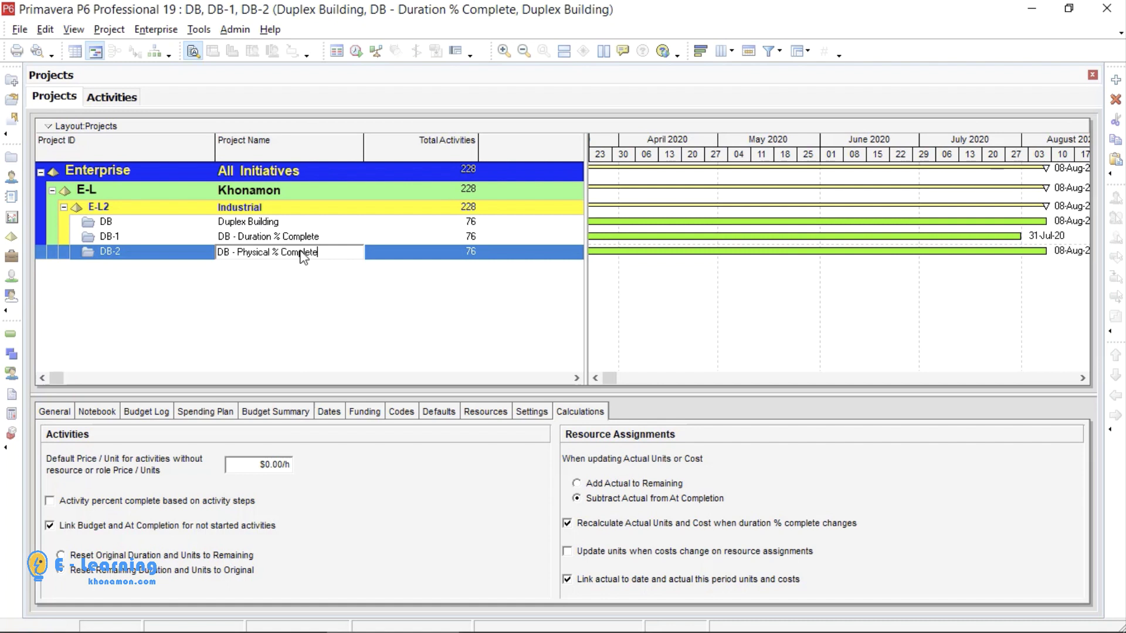
key("Return")
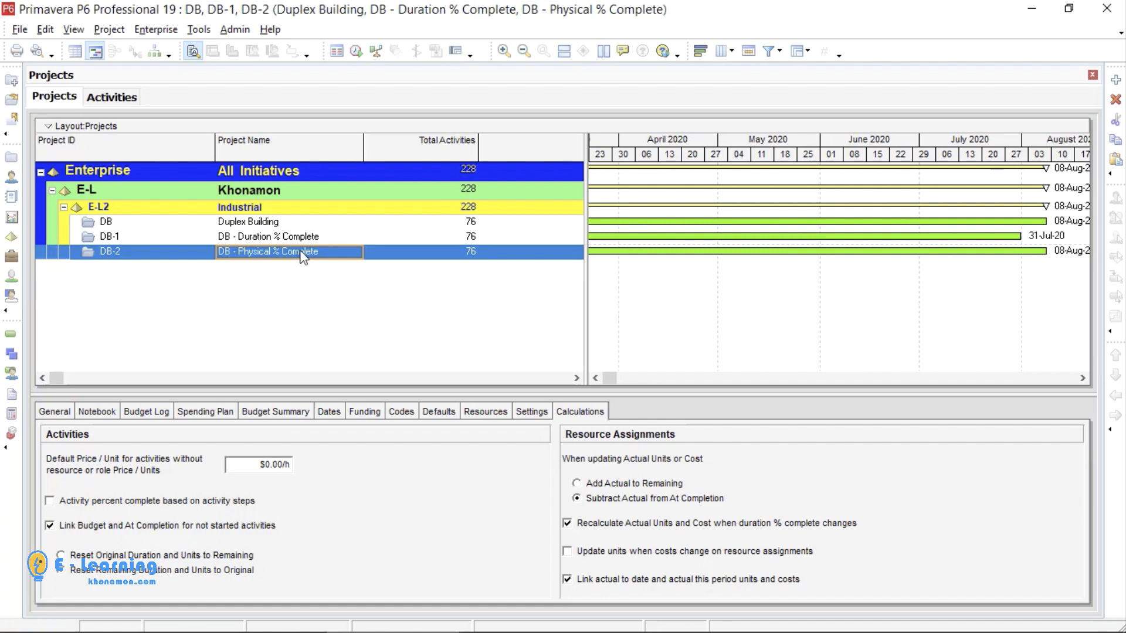
Make Physical DB-2's default percent complete type, base completion on steps, and open the project
left_click(424, 413)
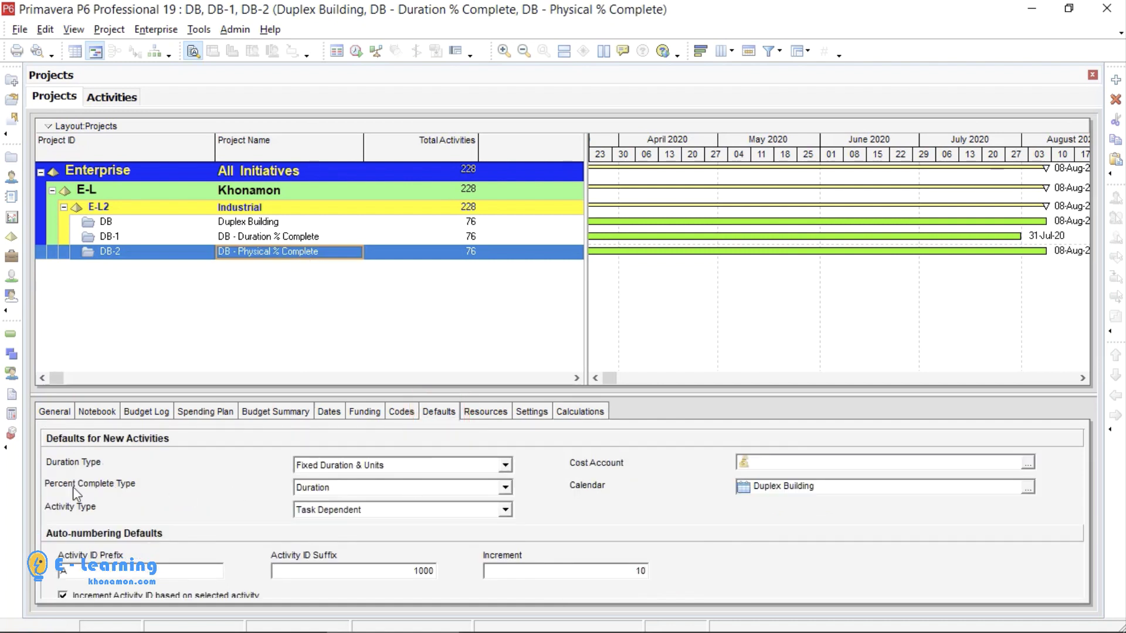
left_click(311, 487)
left_click(319, 509)
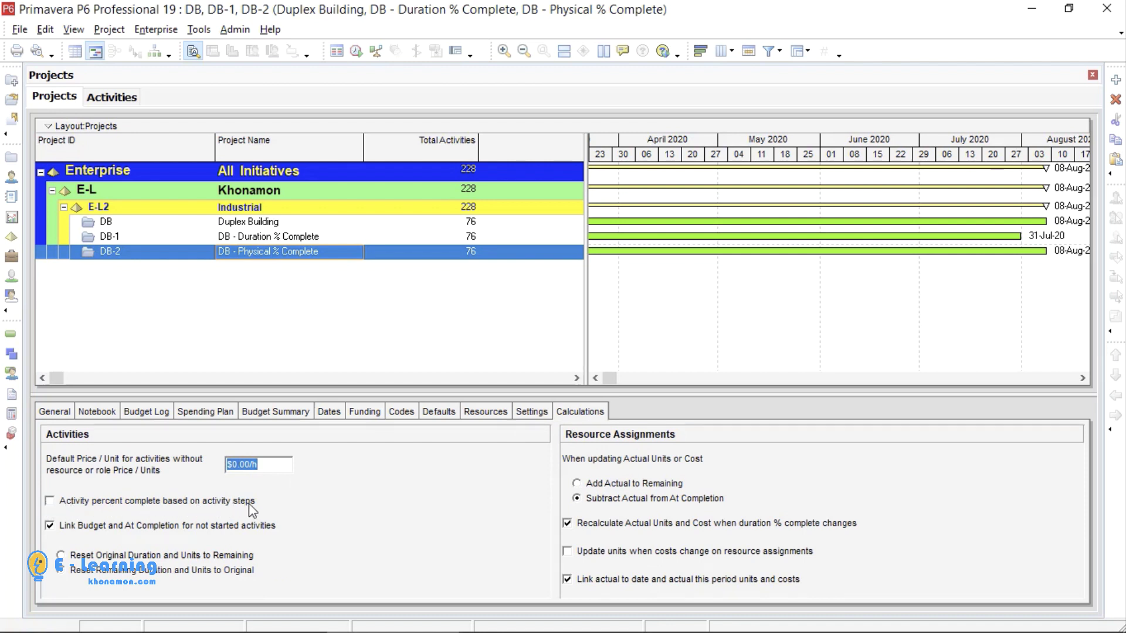
left_click(51, 502)
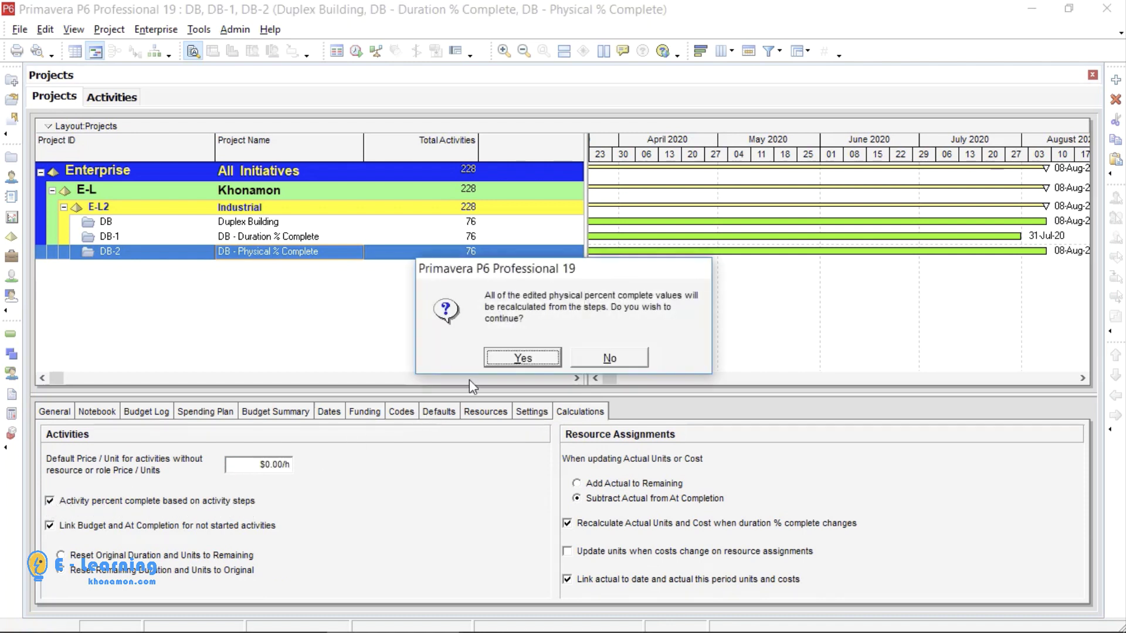
left_click(502, 359)
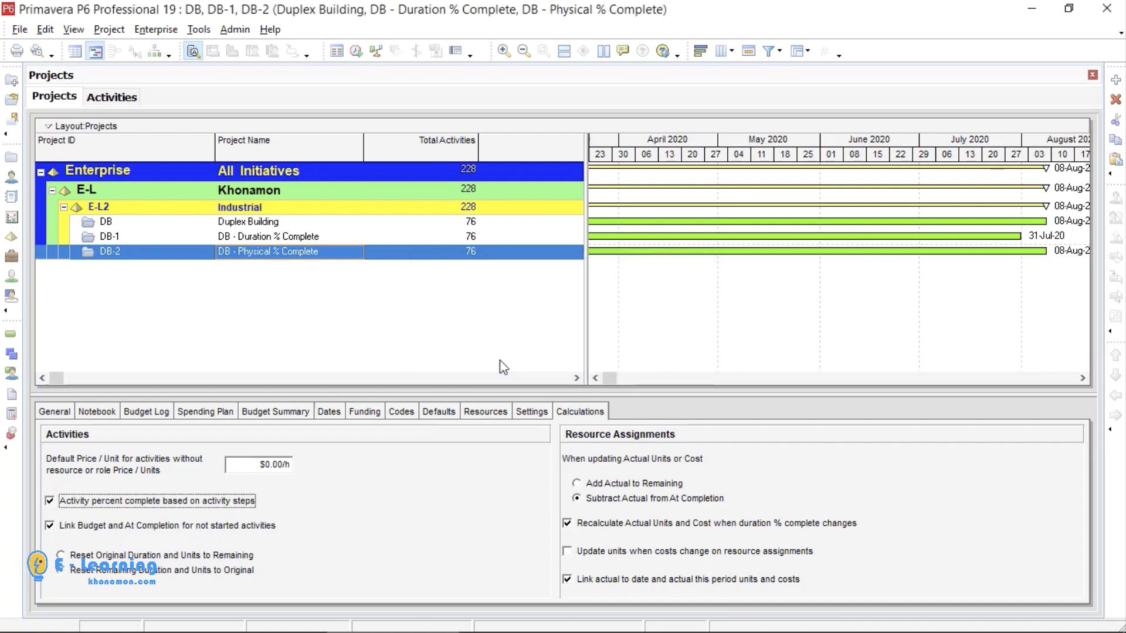
right_click(364, 252)
left_click(387, 228)
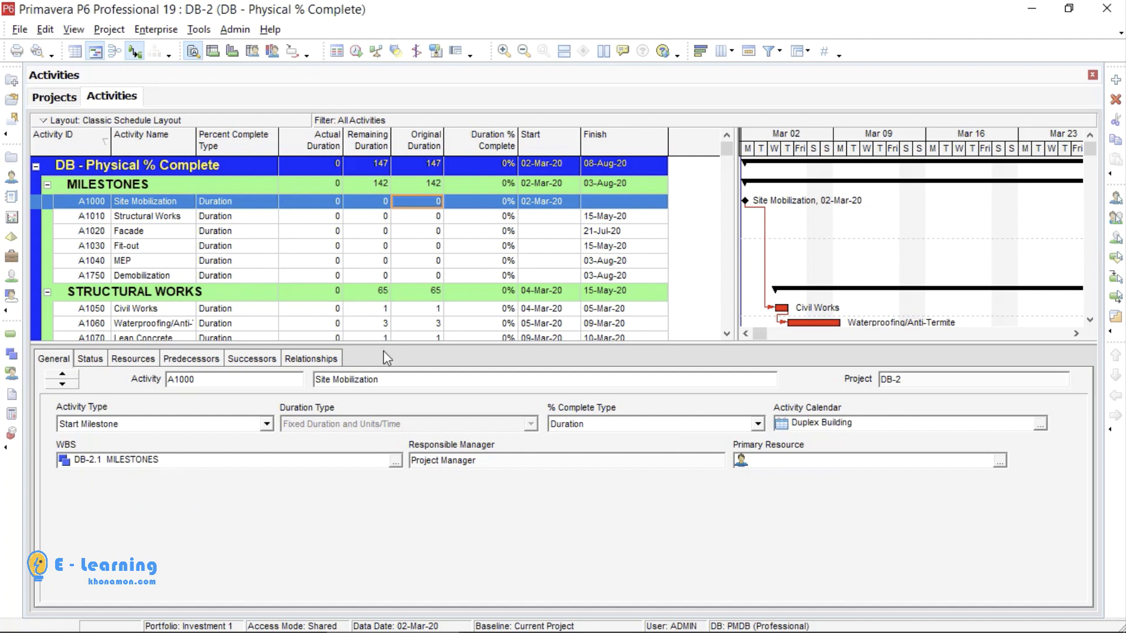
Add the Steps section to the activity details tabs
right_click(387, 358)
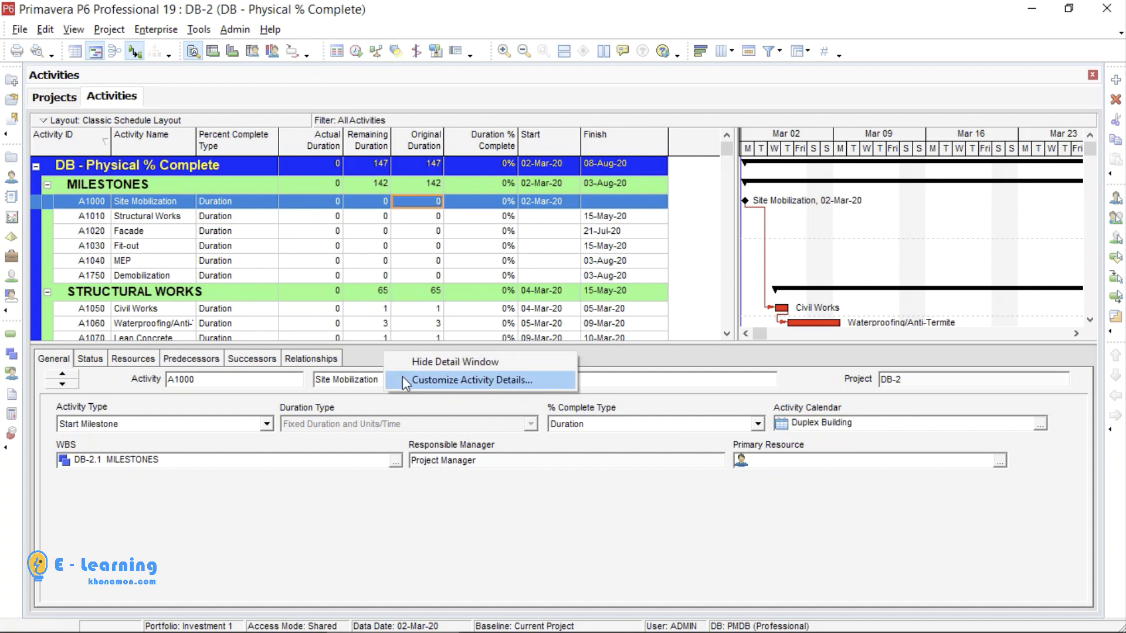
left_click(445, 380)
left_click(327, 369)
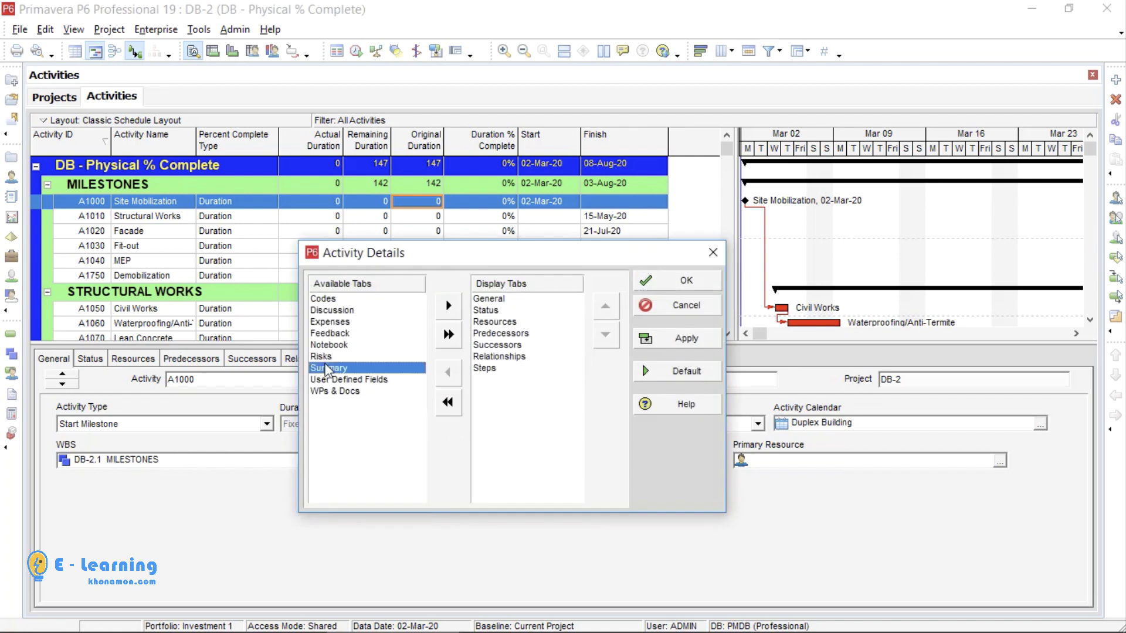
left_click(652, 278)
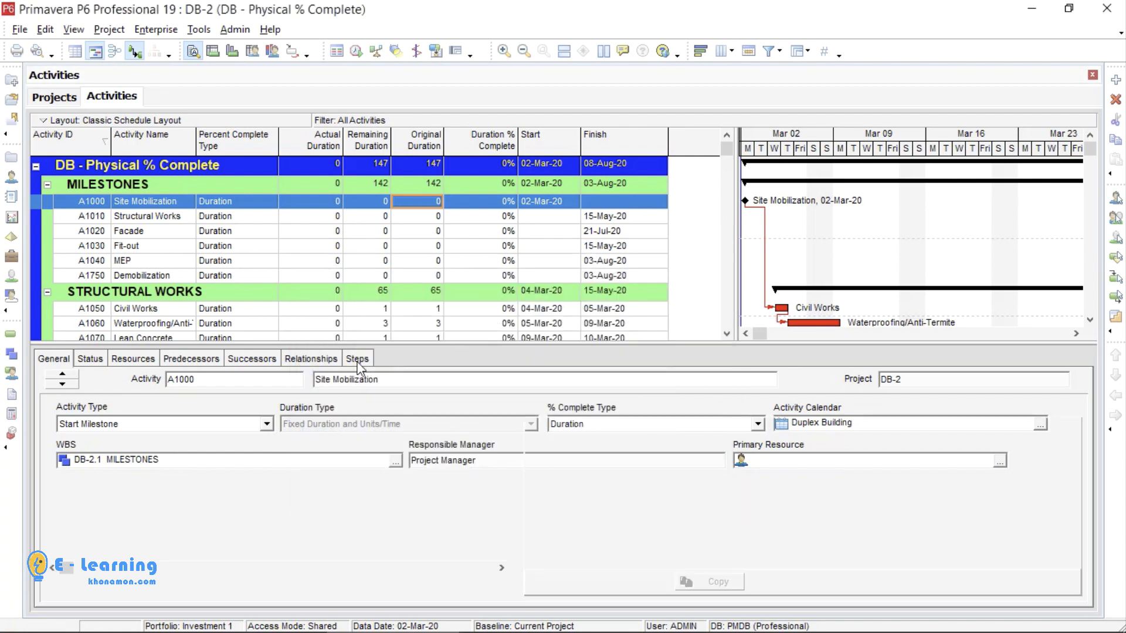
Set A1000's percent complete type to Physical and fill it down to all activities
left_click(66, 364)
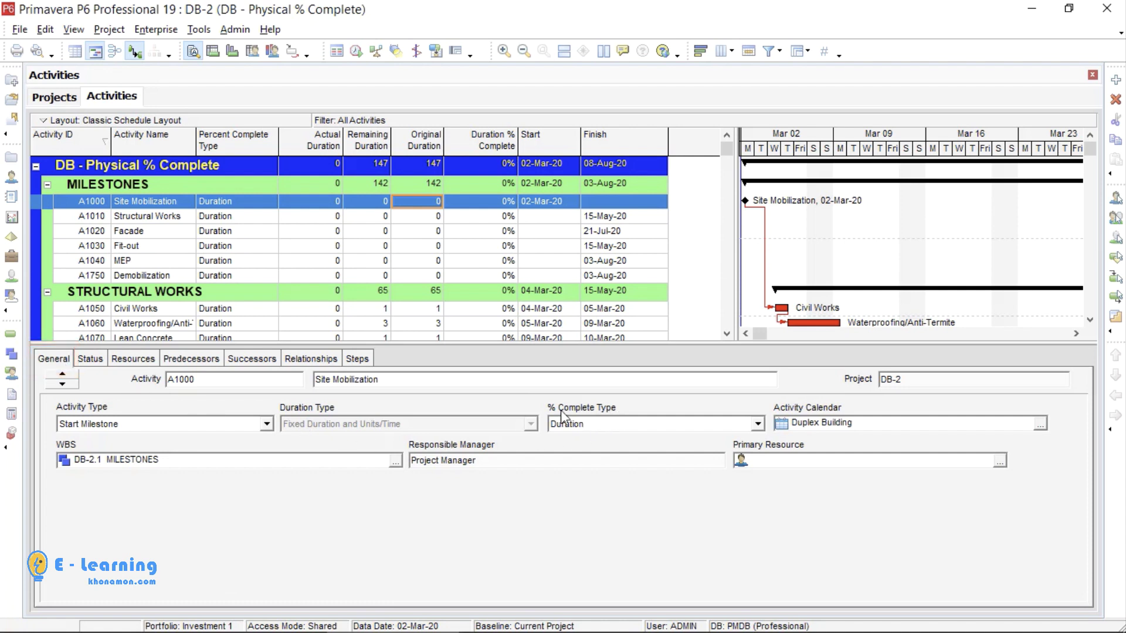
left_click(568, 424)
left_click(572, 450)
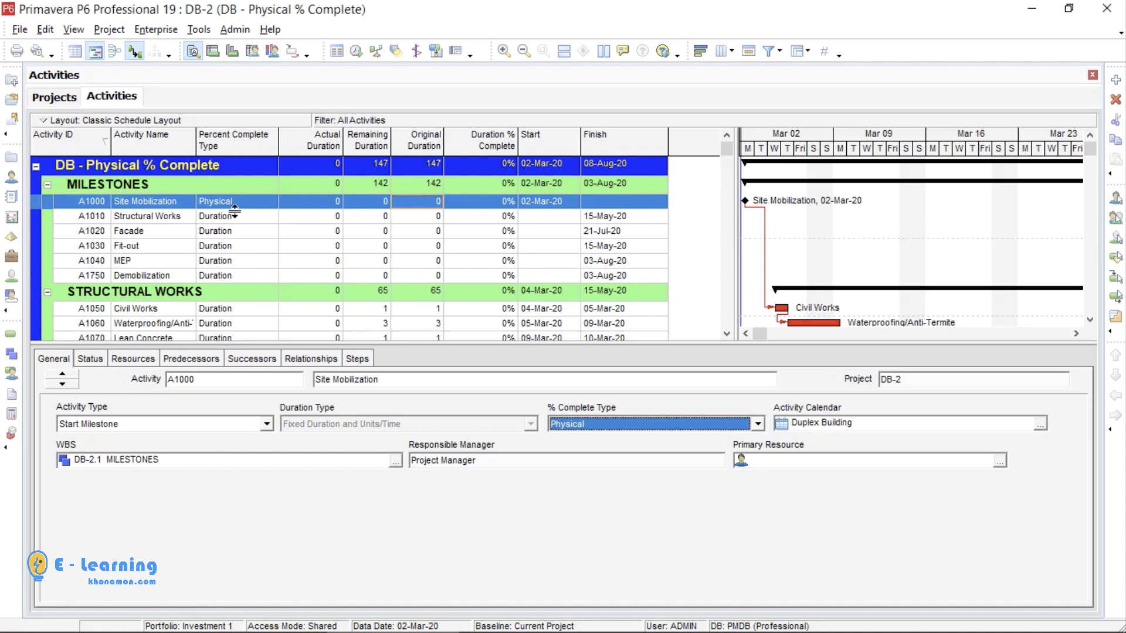
left_click_drag(727, 152, 743, 335)
key("ctrl+a")
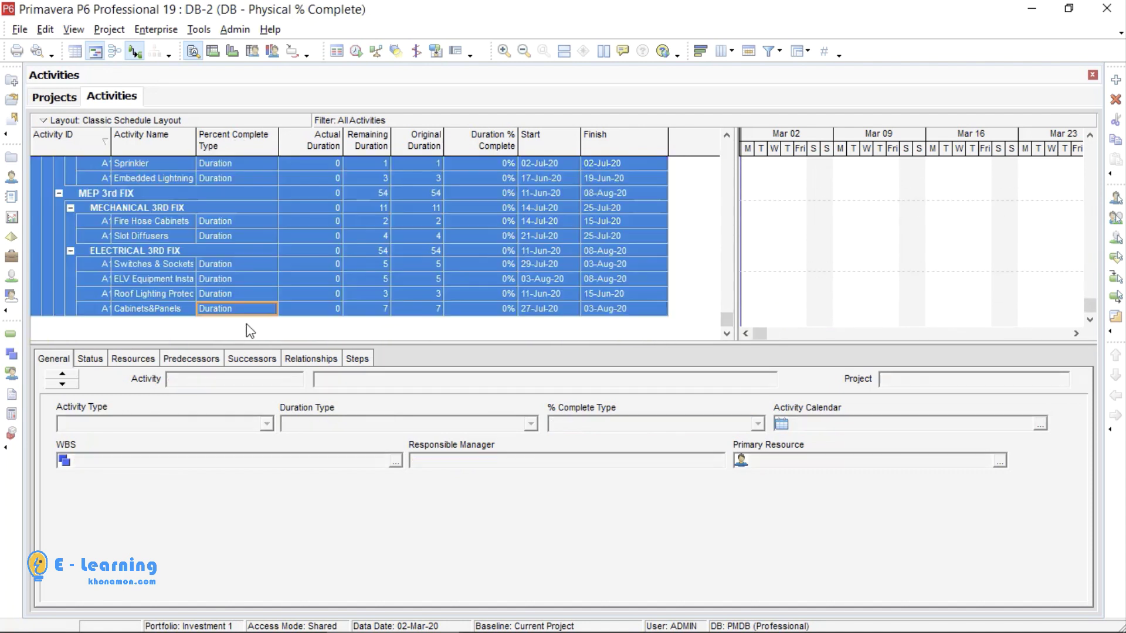
right_click(244, 314)
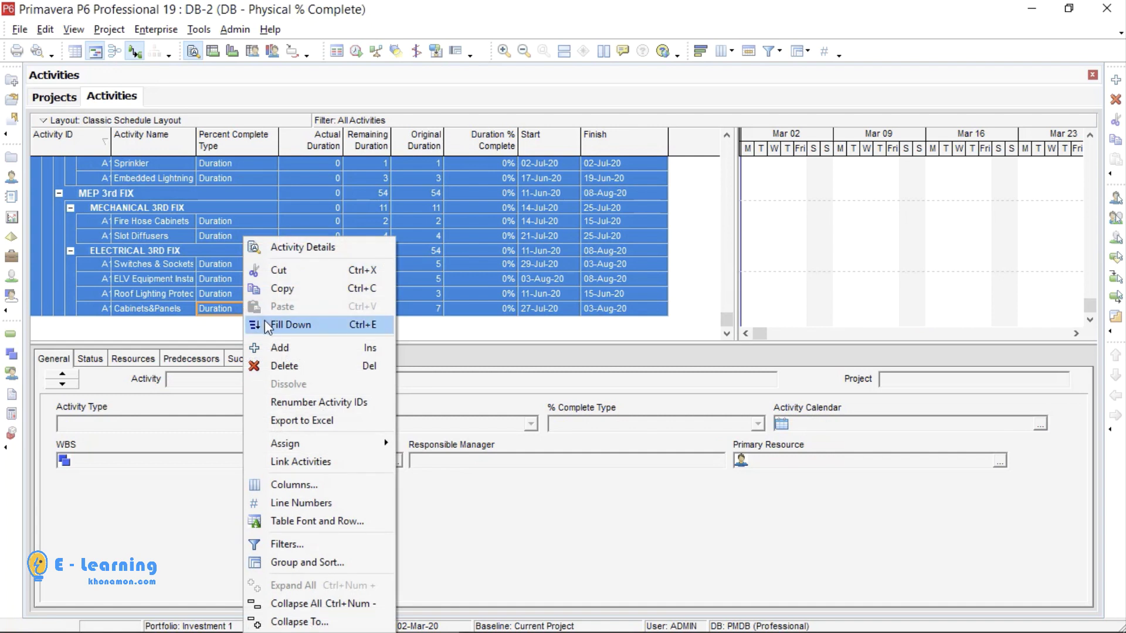
left_click(262, 324)
scroll(712, 303, "up", 10)
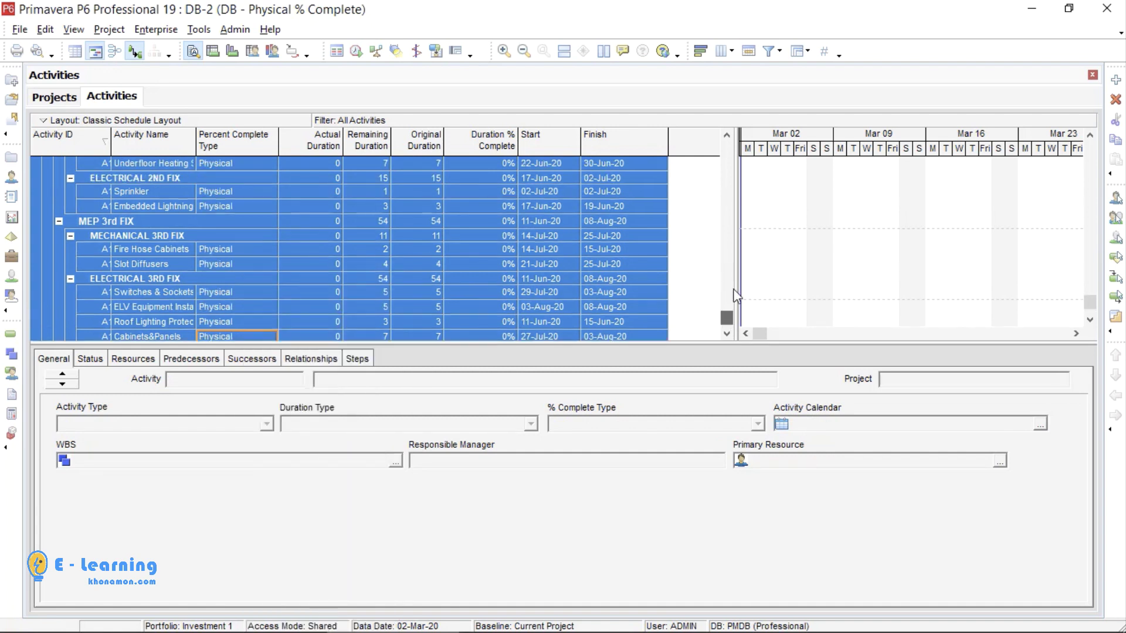
left_click(244, 203)
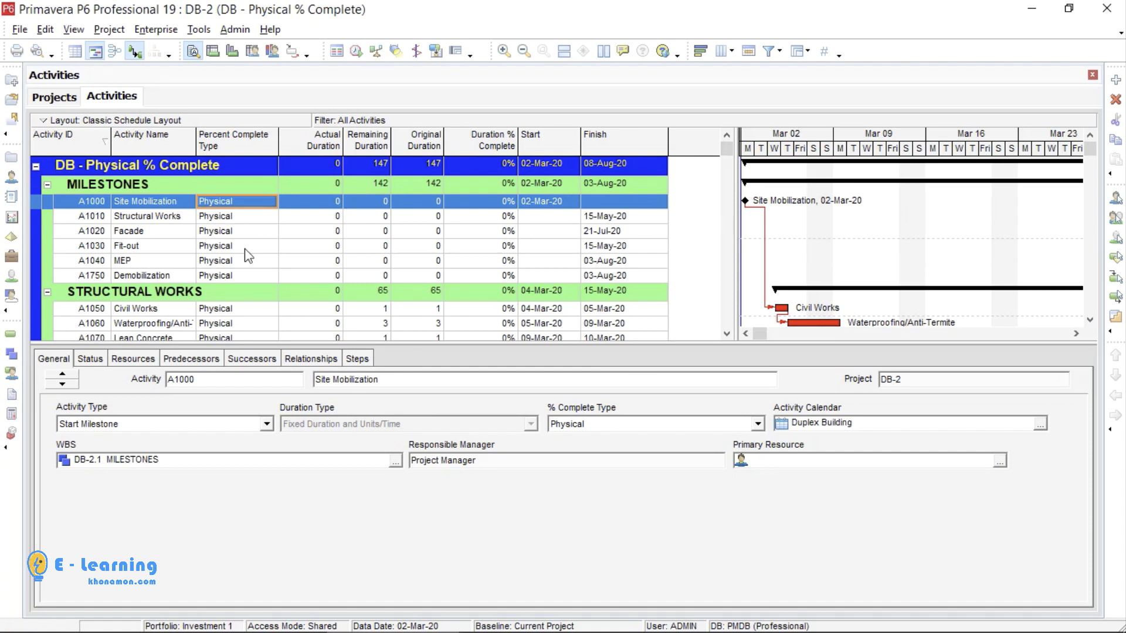
Add three new steps to the Foundation activity A1080
scroll(734, 316, "down", 2)
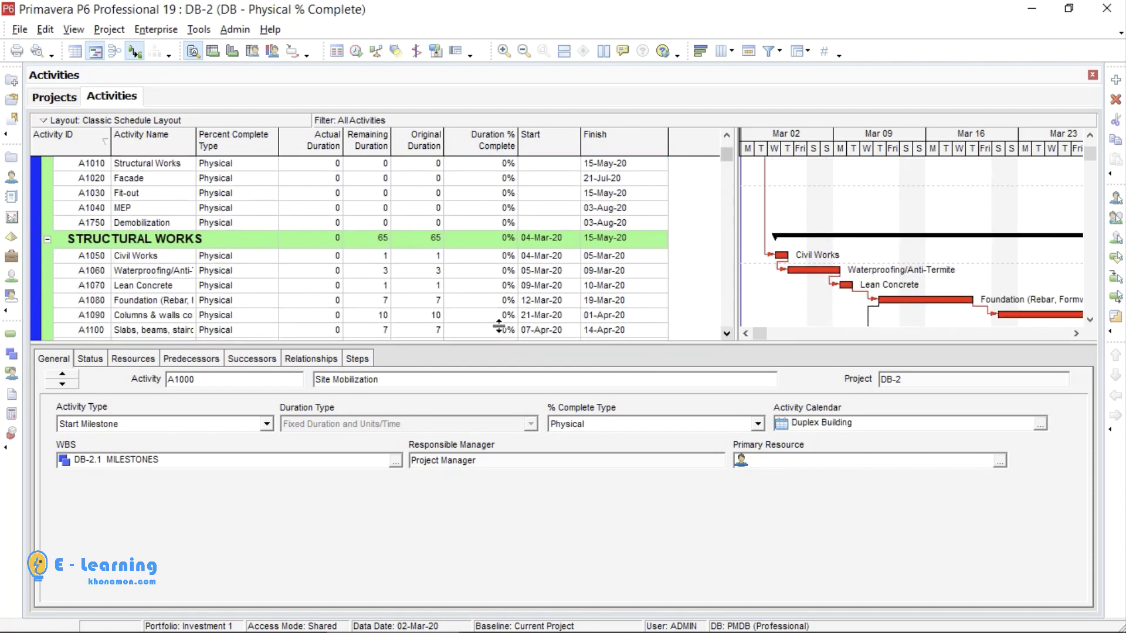
left_click(269, 299)
left_click(347, 360)
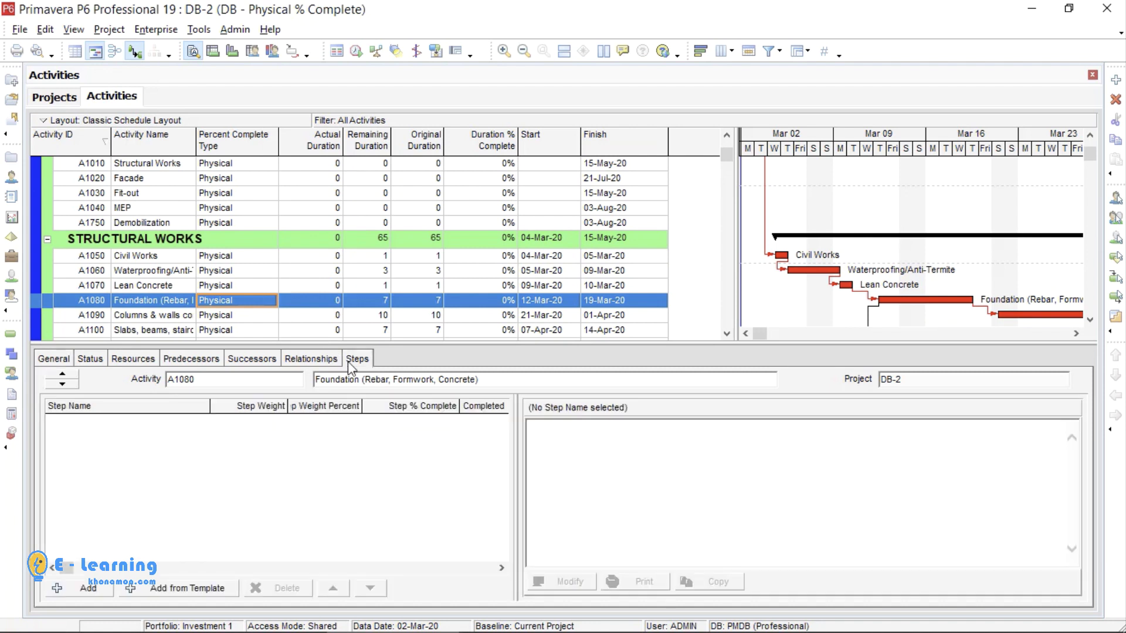
left_click(88, 588)
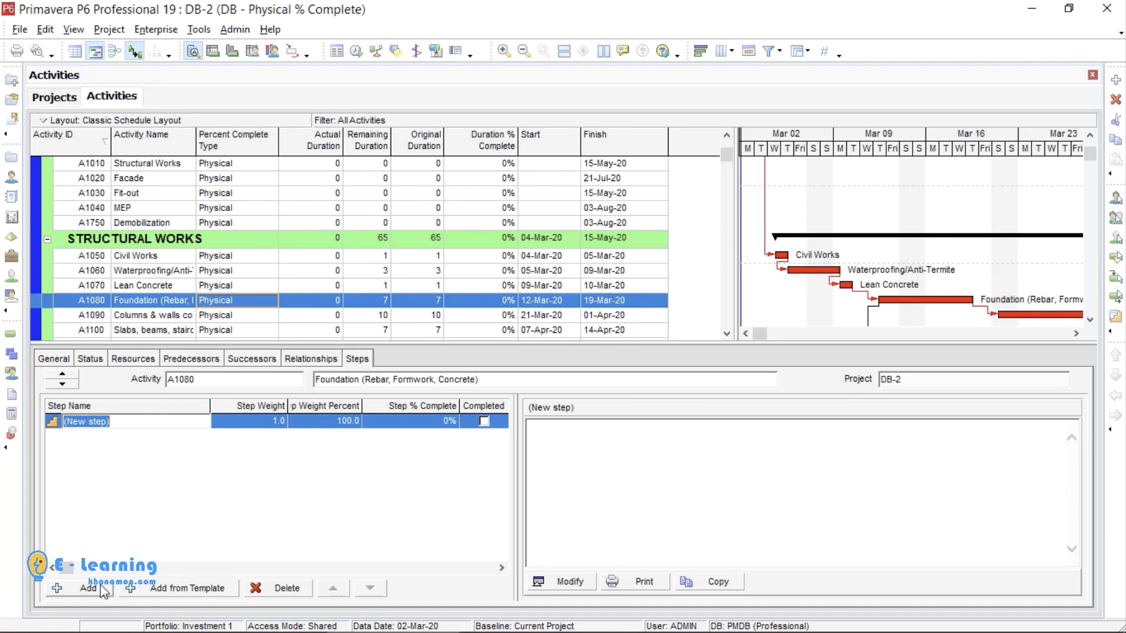
left_click(88, 589)
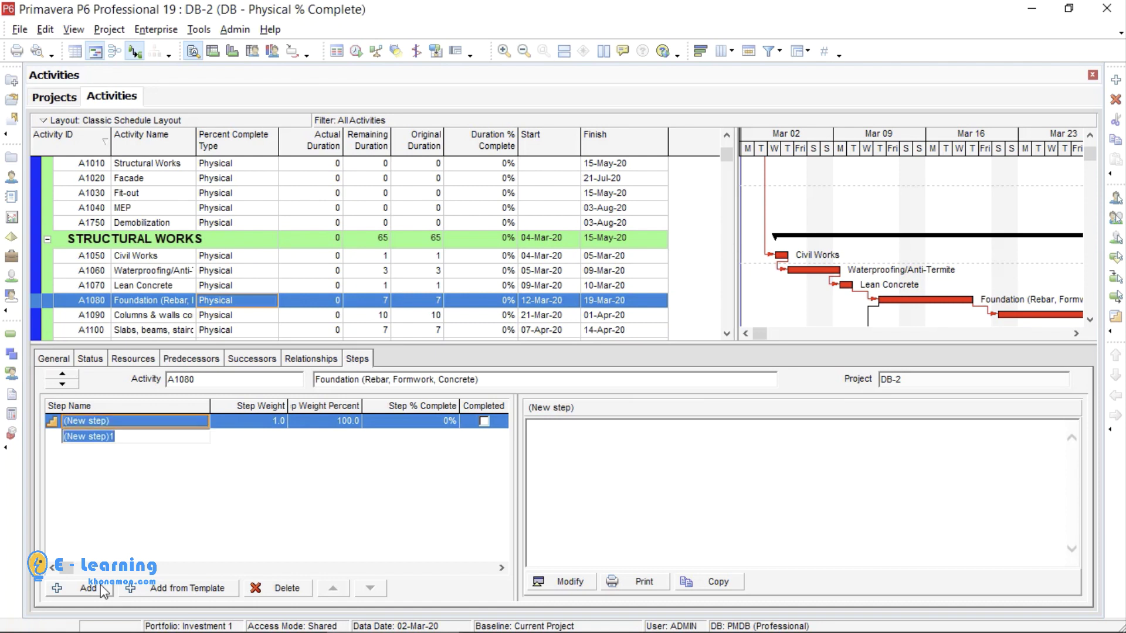
left_click(88, 588)
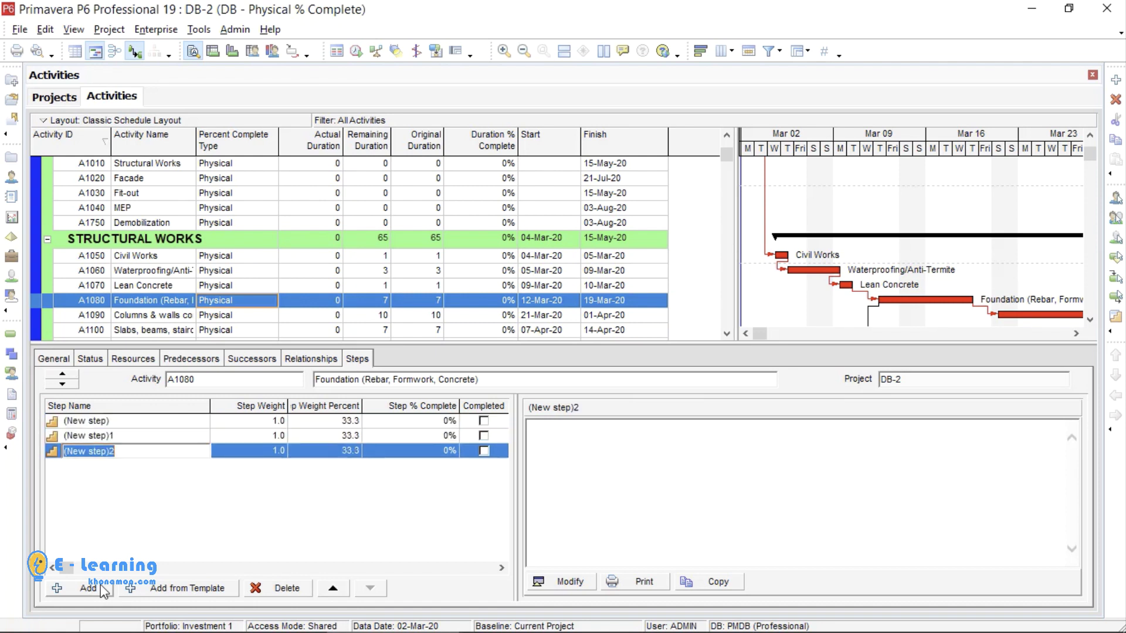
Name A1080's three steps Rebar, Formwork and Concrete
left_click(132, 422)
type("Re")
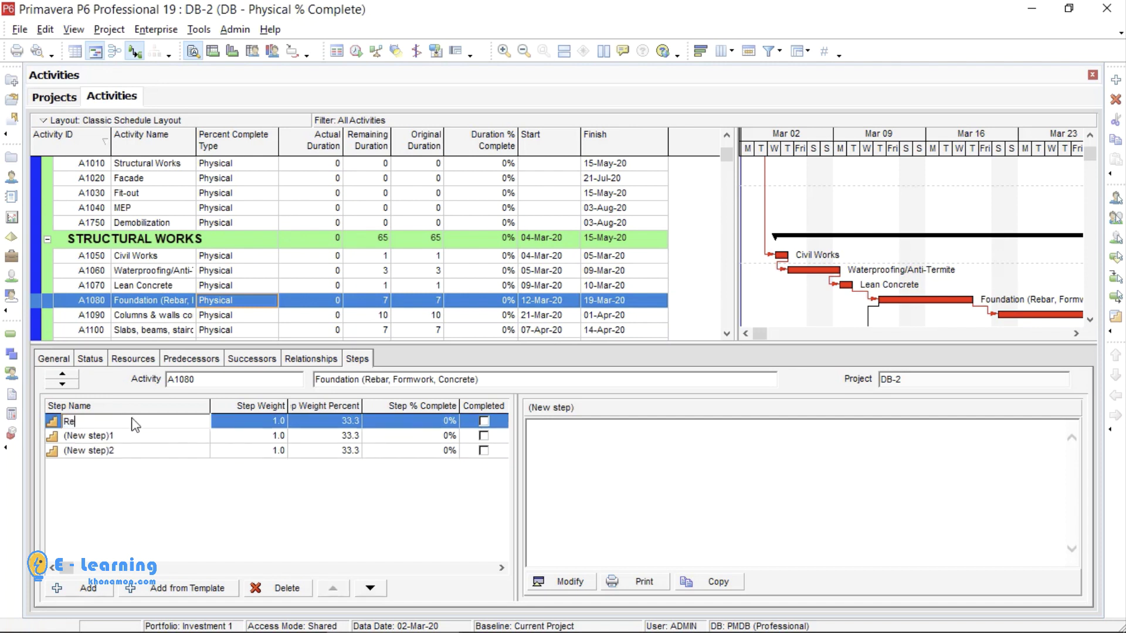
type("bar")
left_click(134, 437)
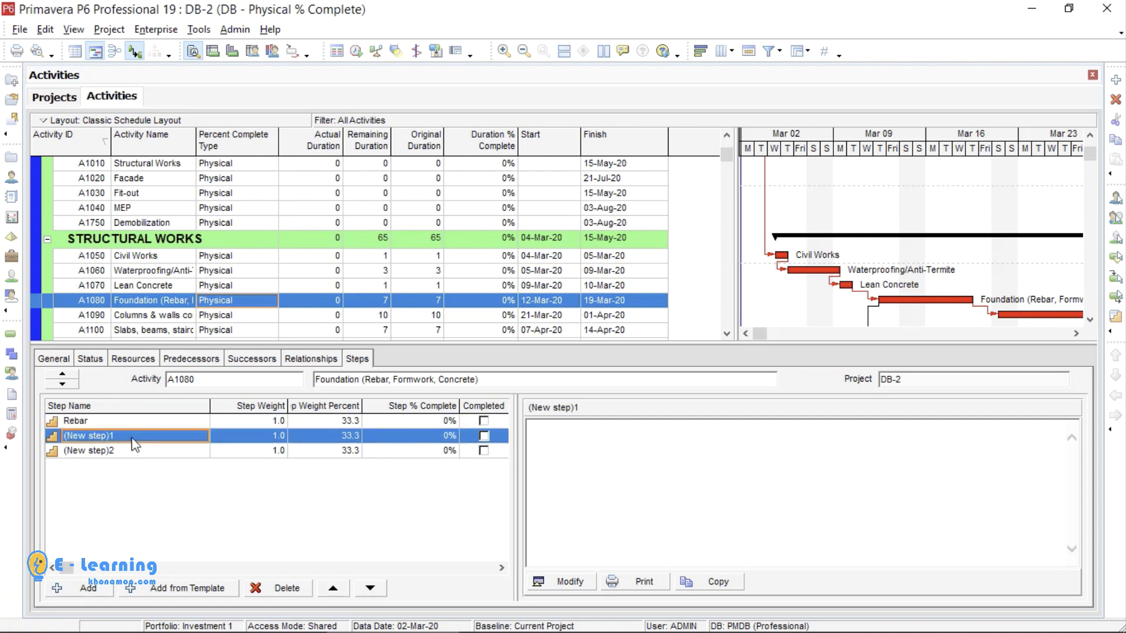
type("Formwork")
left_click(97, 451)
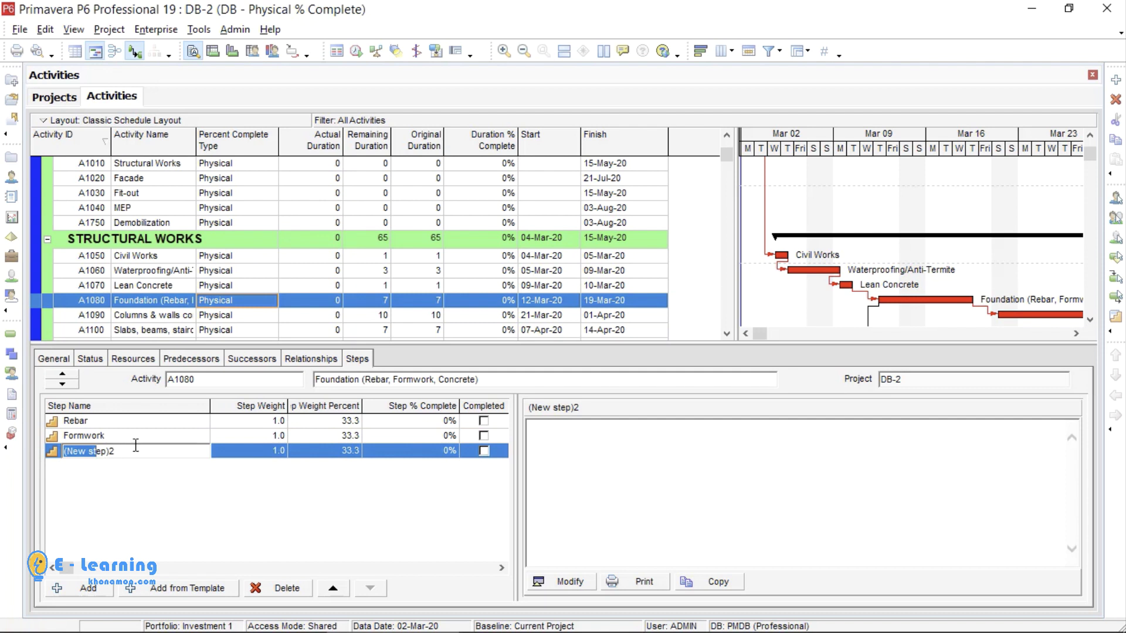
type("Concrete")
key("Return")
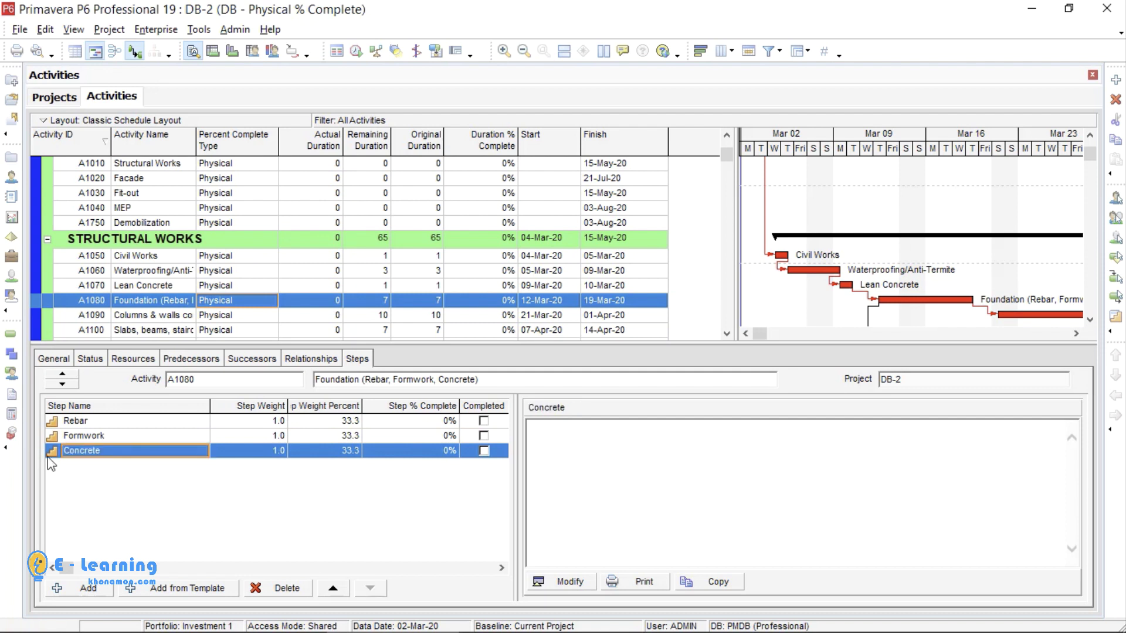
Reorder the step columns so Step % Complete follows Step Weight, with Completed last
right_click(83, 476)
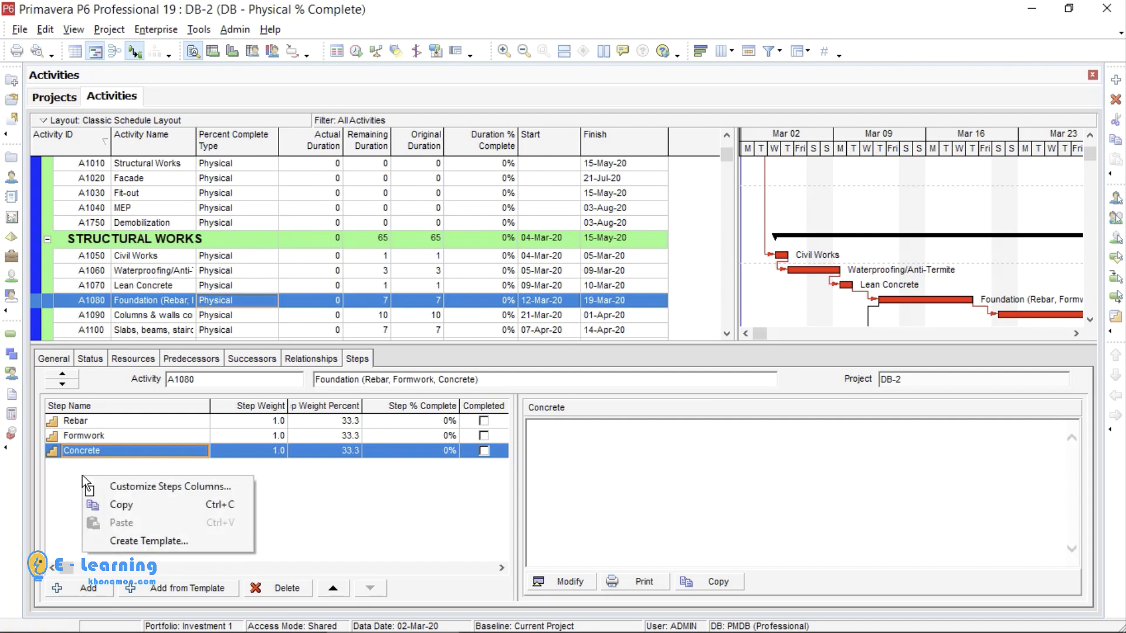
left_click(111, 492)
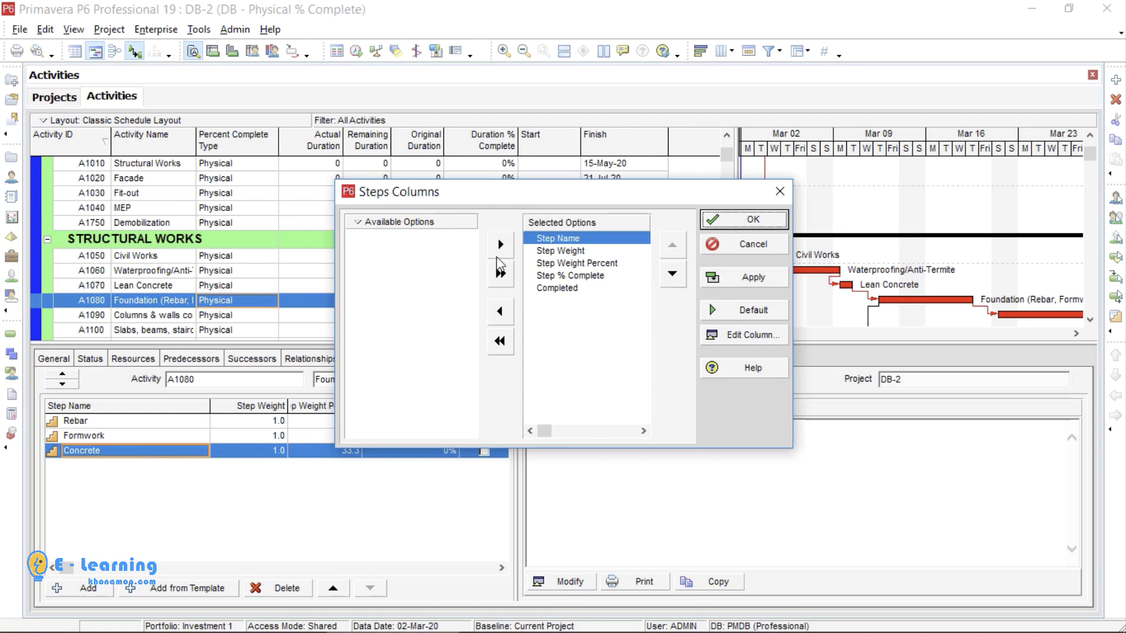
left_click(584, 251)
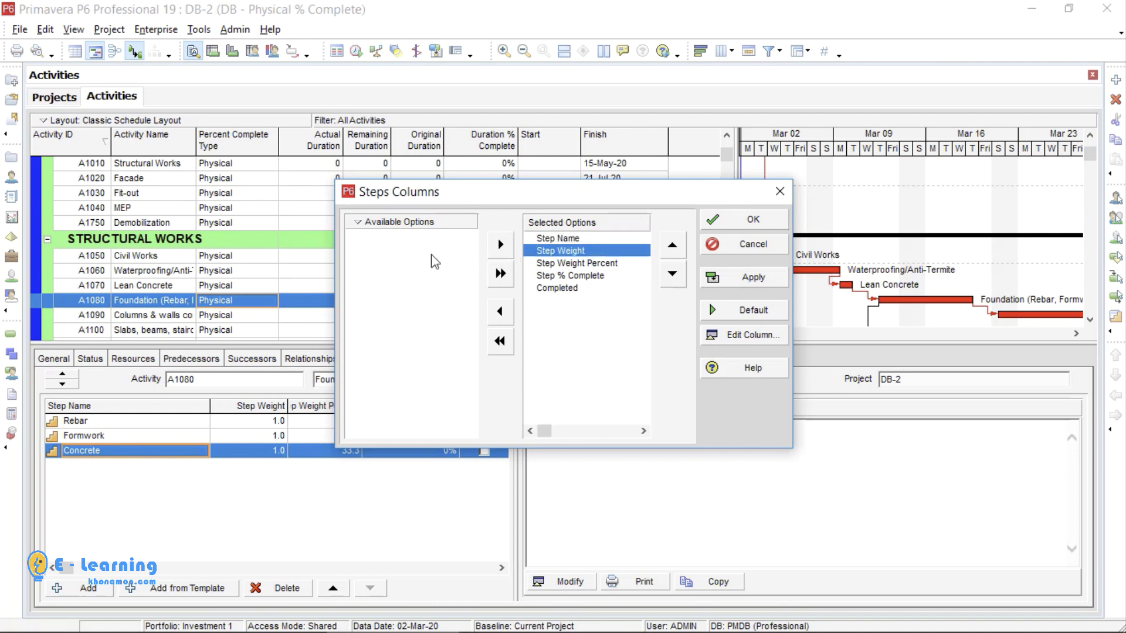
left_click(556, 275, "shift")
left_click(571, 288)
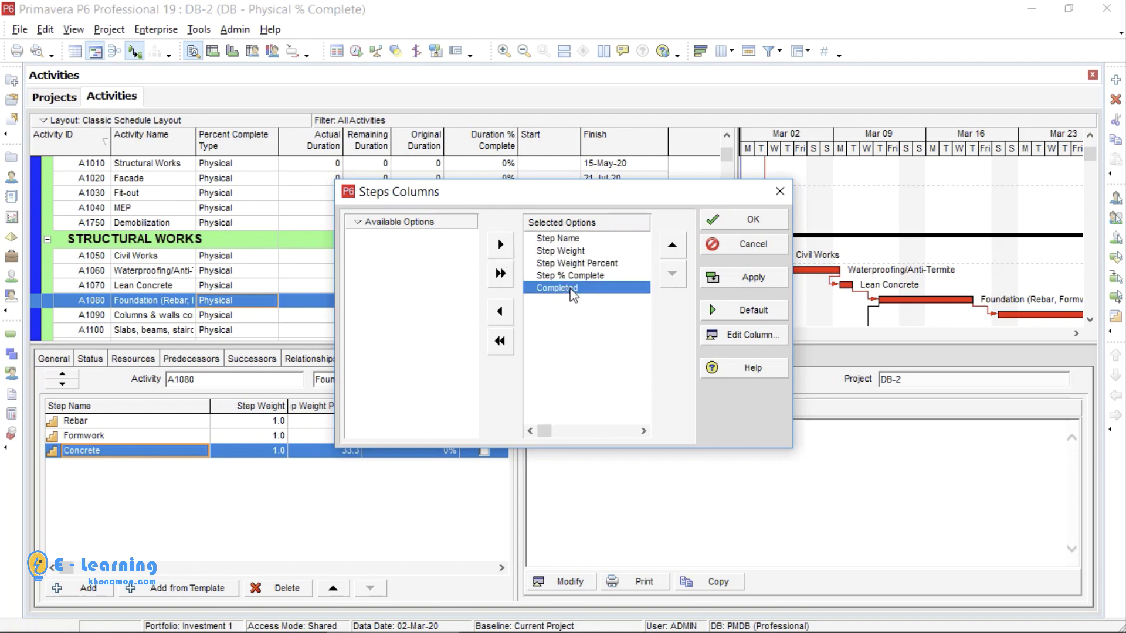
left_click(566, 264, "shift")
left_click(500, 312)
left_click(400, 250)
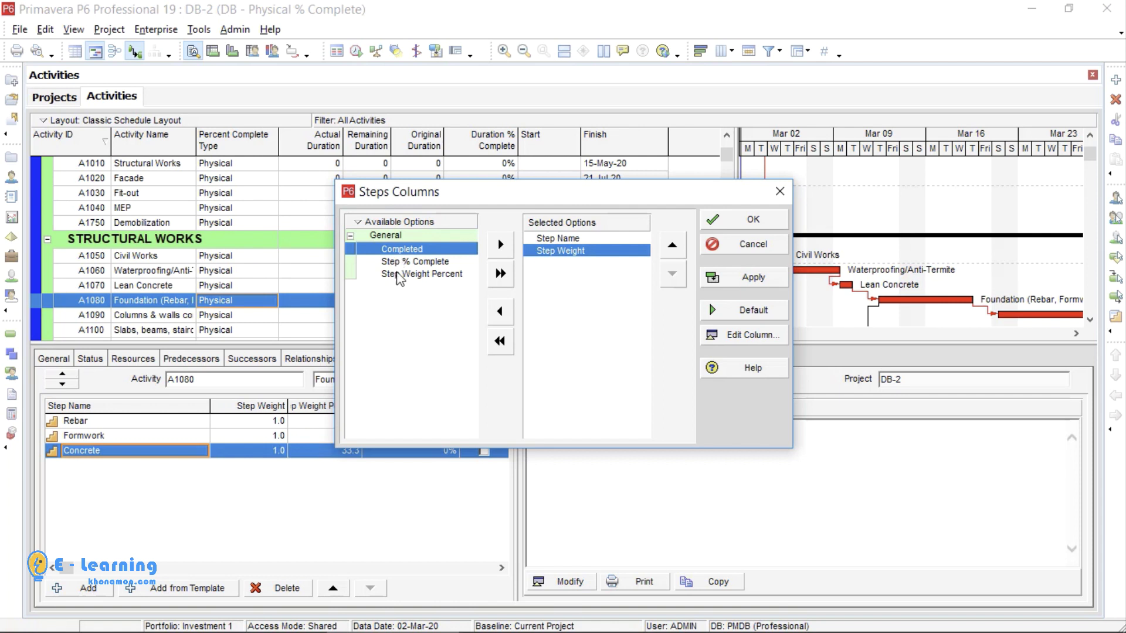
left_click(399, 274, "shift")
left_click(500, 245)
left_click(566, 263)
left_click(673, 273)
left_click(673, 274)
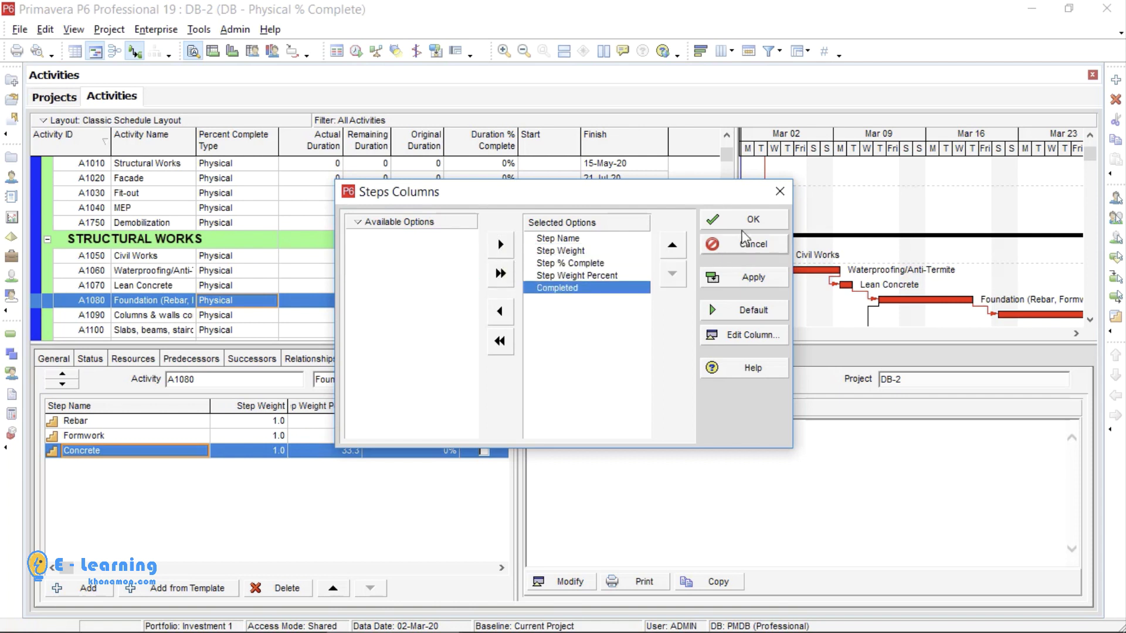
left_click(751, 221)
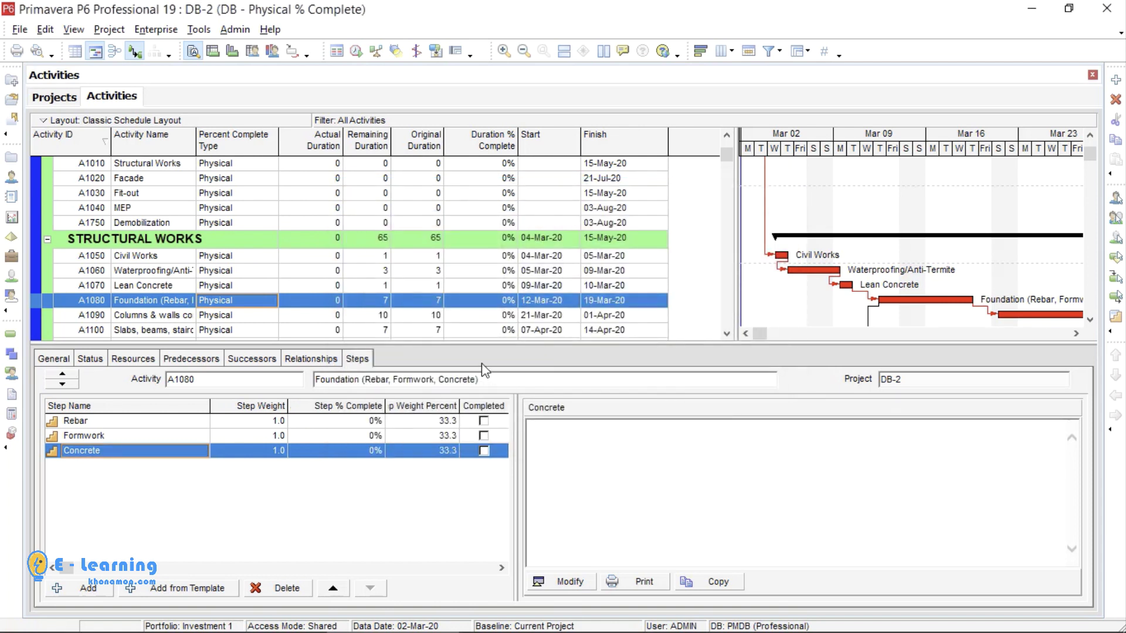
Weight A1080's steps Rebar 57, Formwork 29 and Concrete 14
left_click(263, 424)
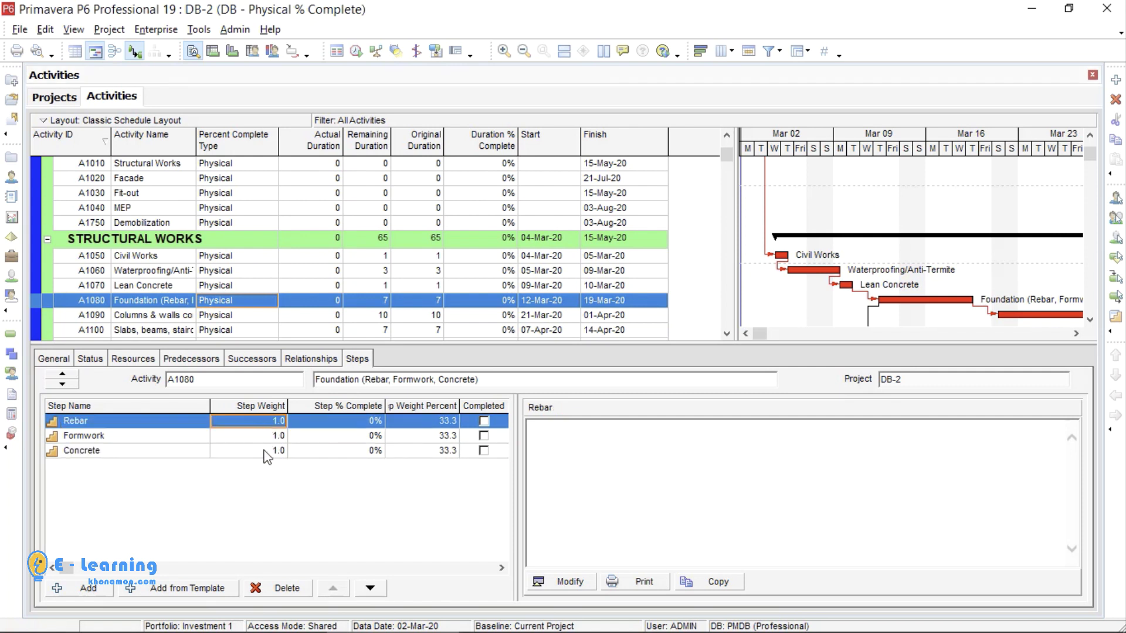
left_click(275, 422)
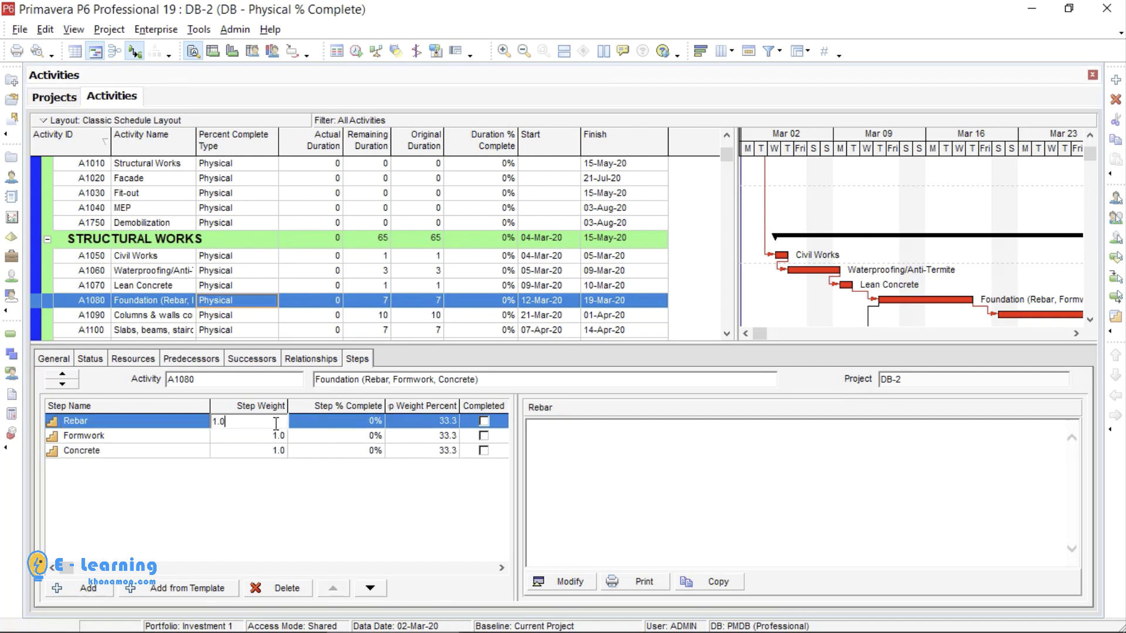
left_click_drag(275, 422, 214, 423)
type("57")
key("Return")
key("Down")
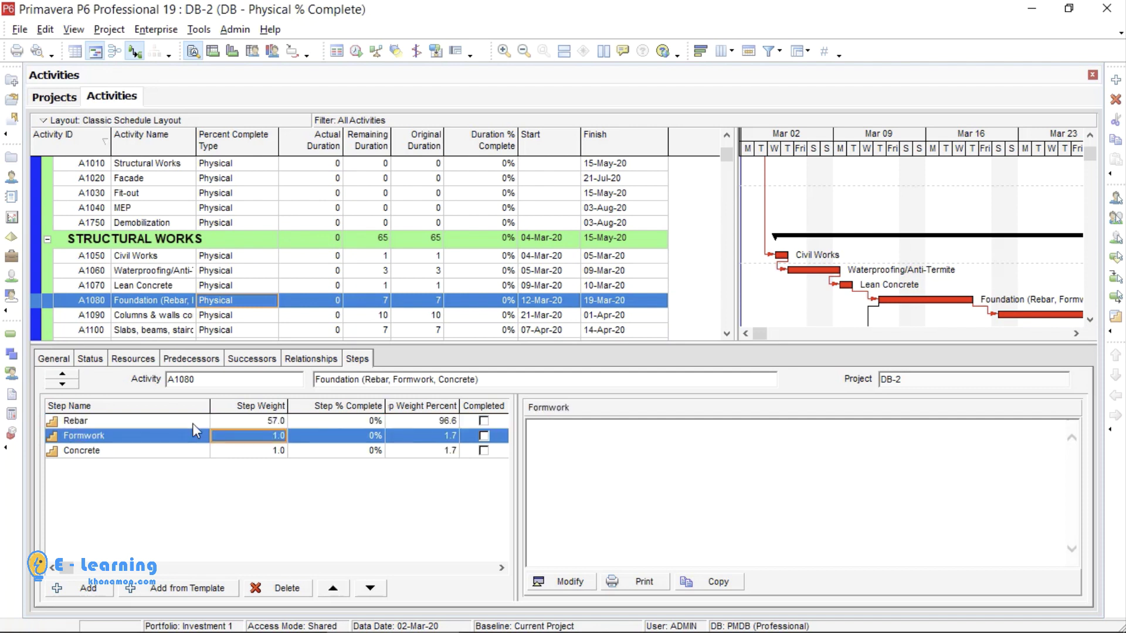
type("29")
key("Return")
key("Down")
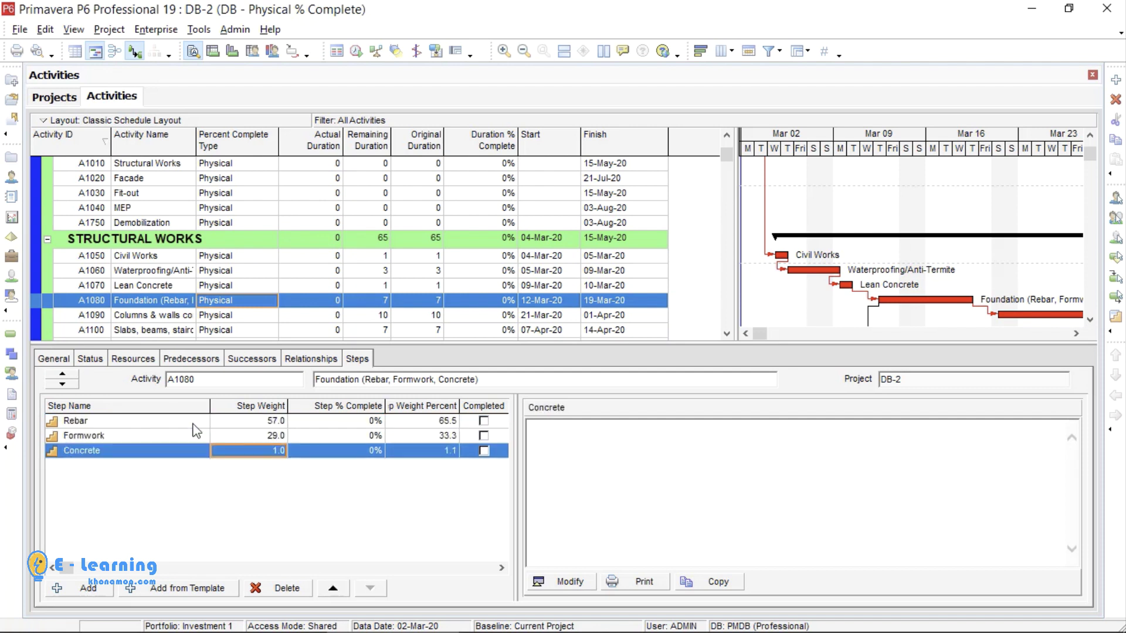
type("14")
key("Return")
Add a new baseline of the project in Maintain Baselines
left_click(105, 30)
left_click(127, 126)
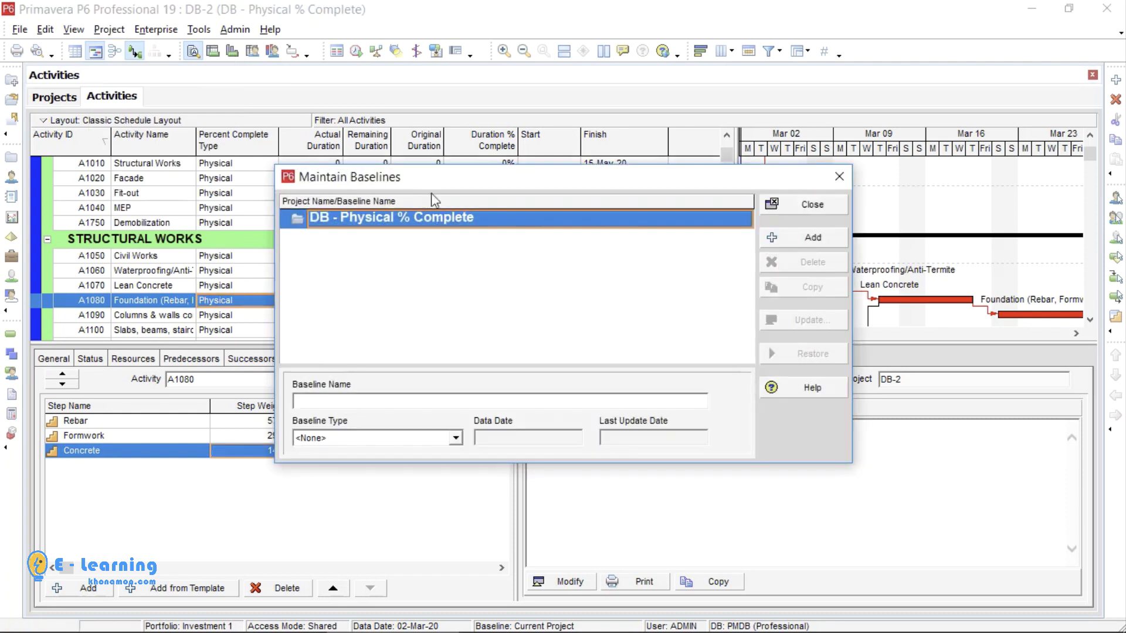
left_click(814, 240)
left_click(730, 293)
left_click(812, 204)
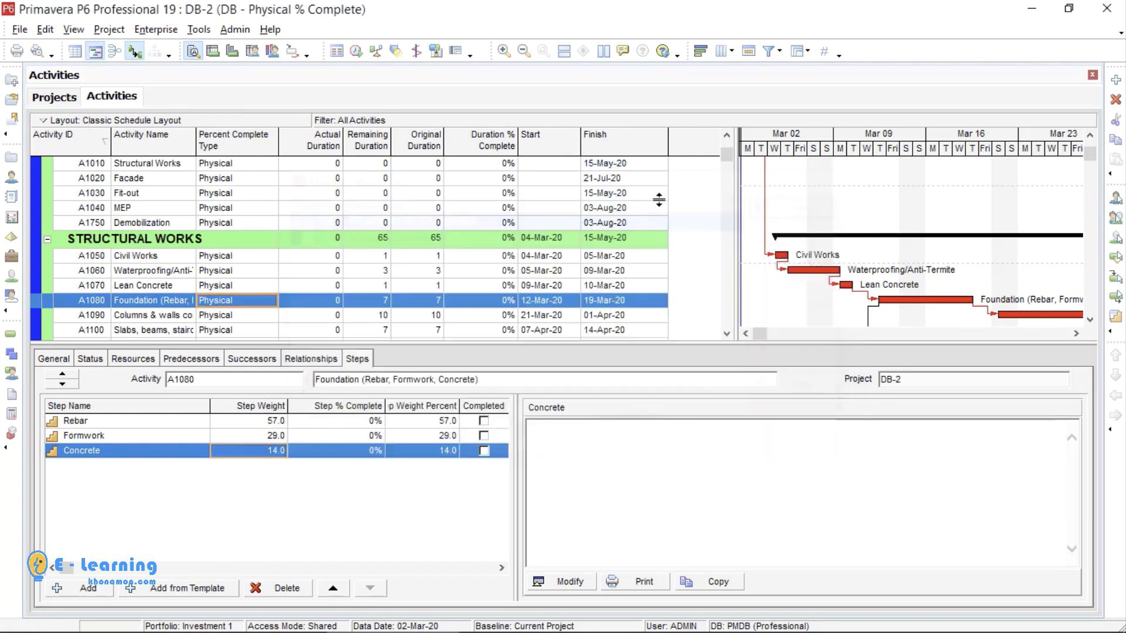
Assign DB - Physical % Complete - B1 as the project baseline
left_click(109, 30)
left_click(125, 49)
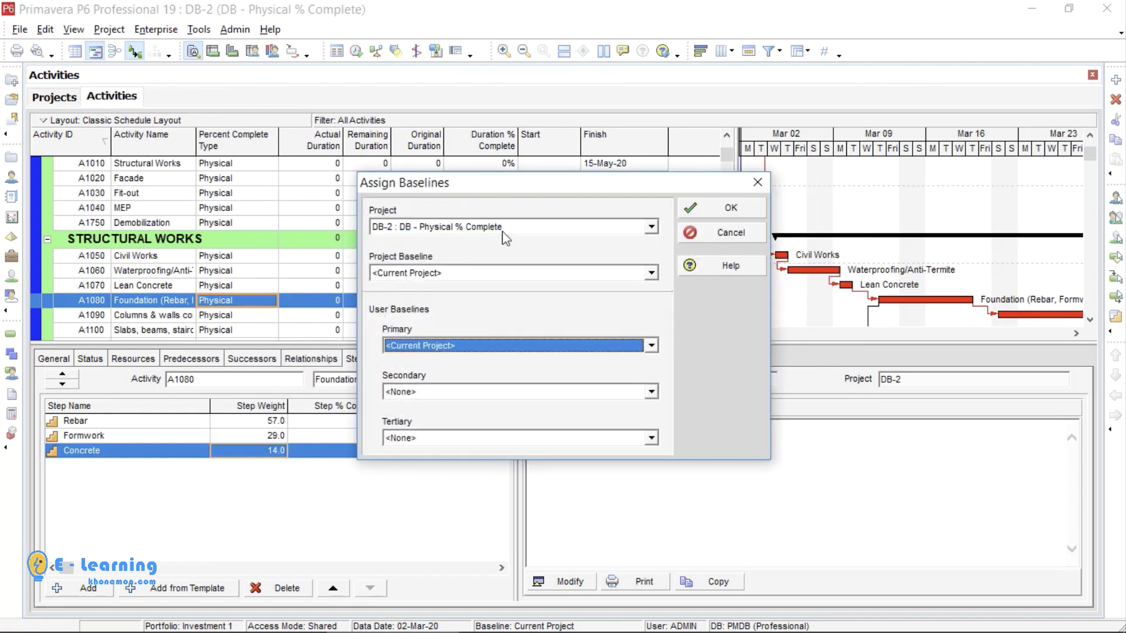
left_click(518, 271)
left_click(505, 297)
left_click(695, 210)
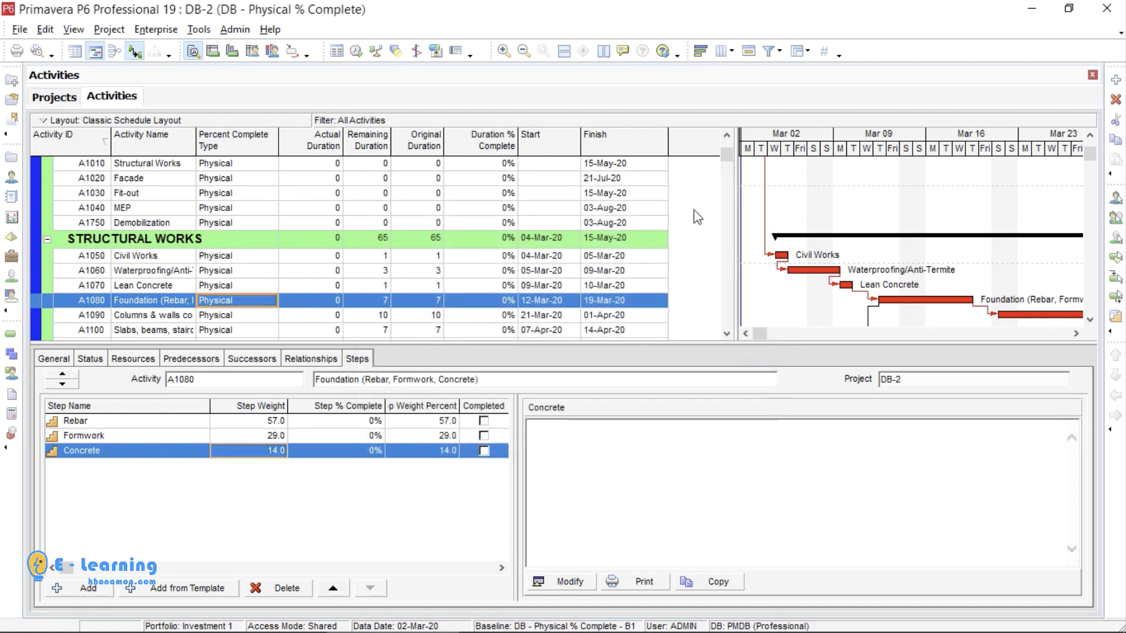
Add Physical % Complete from the Percent Completes group after Original Duration, then select A1080
right_click(420, 259)
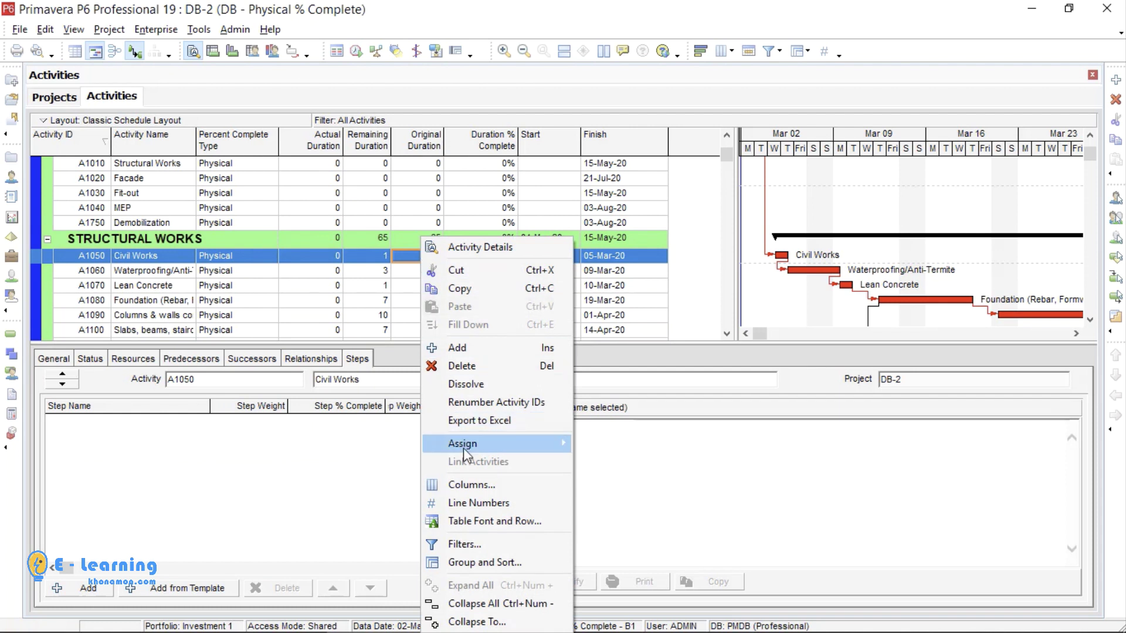
left_click(469, 484)
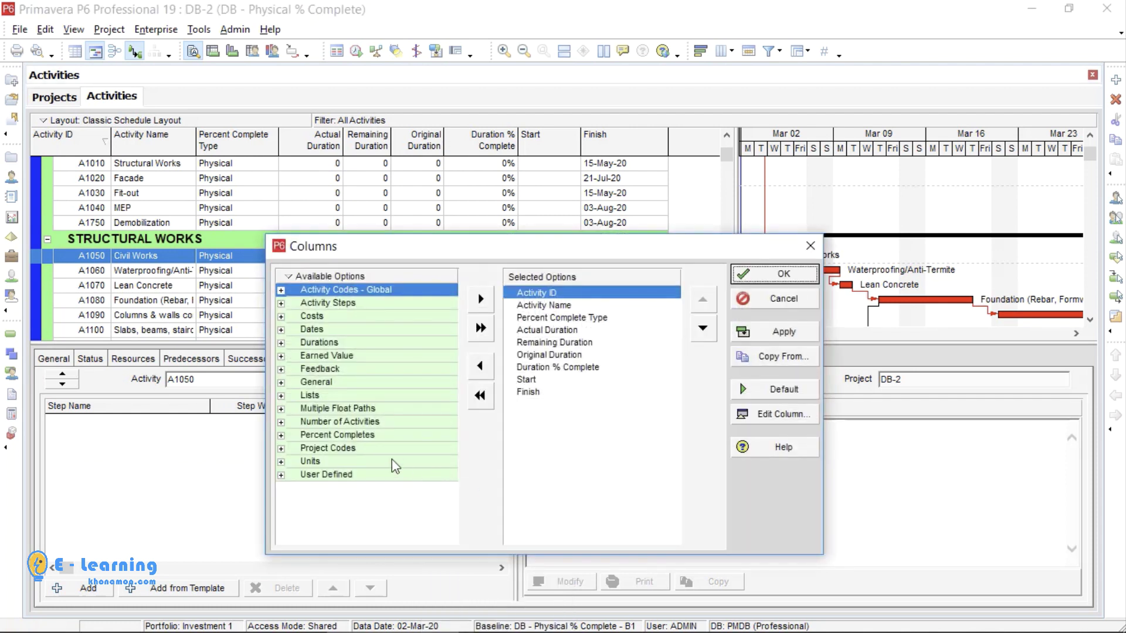
double_click(376, 436)
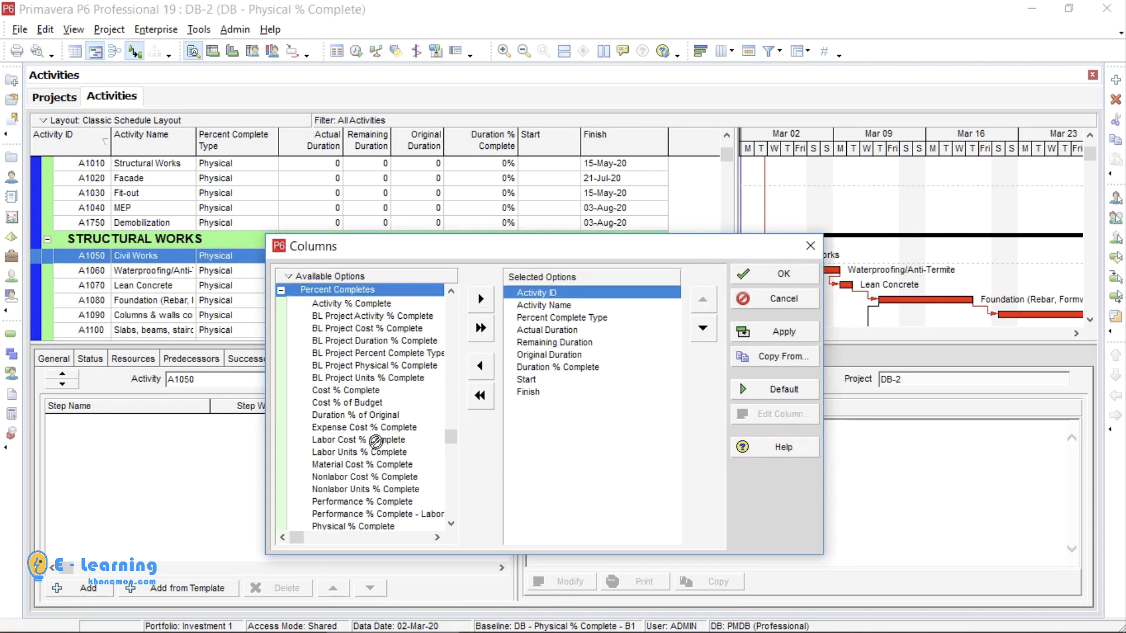
double_click(372, 516)
left_click(703, 329)
left_click(703, 330)
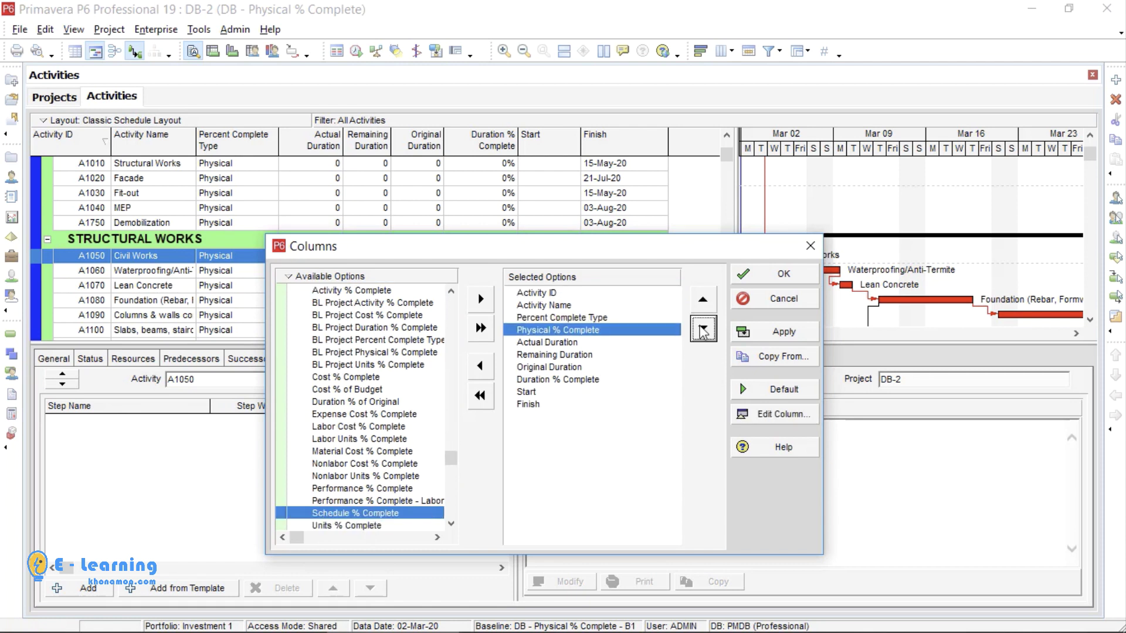
left_click(703, 331)
left_click(703, 331)
left_click(704, 332)
left_click(774, 273)
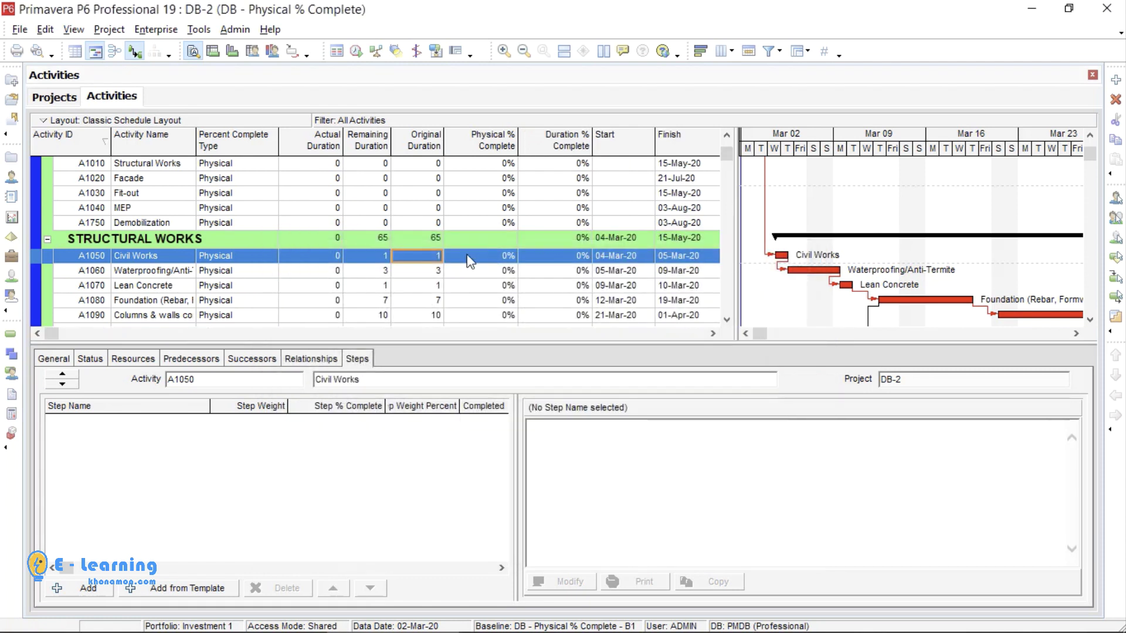
left_click(472, 302)
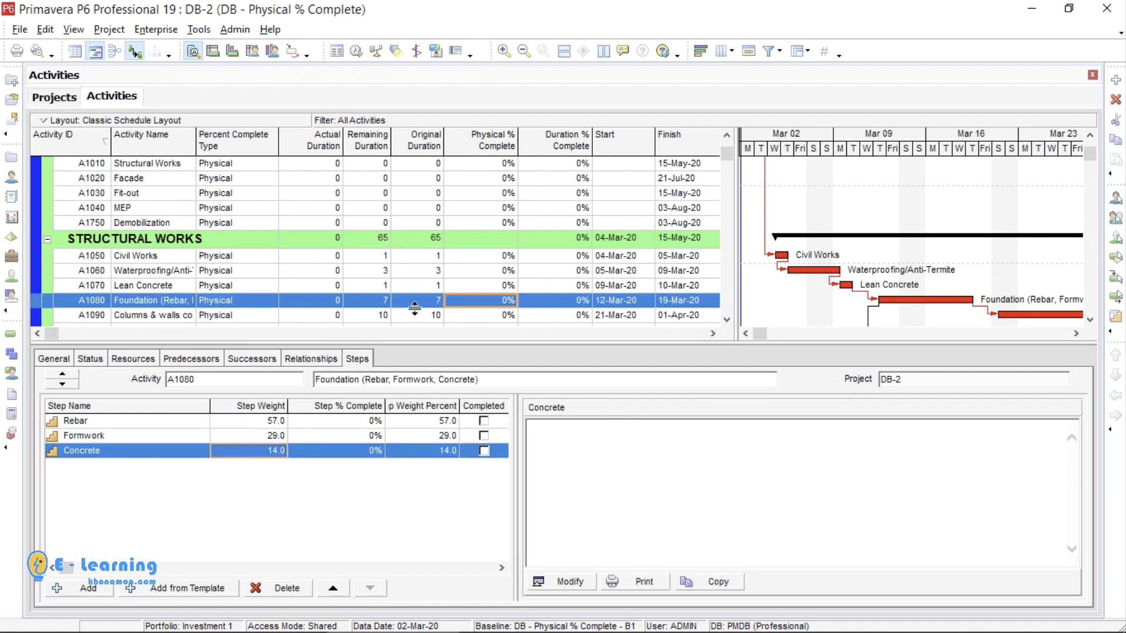
Mark the Foundation activity A1080 as started on the Status tab
left_click(96, 362)
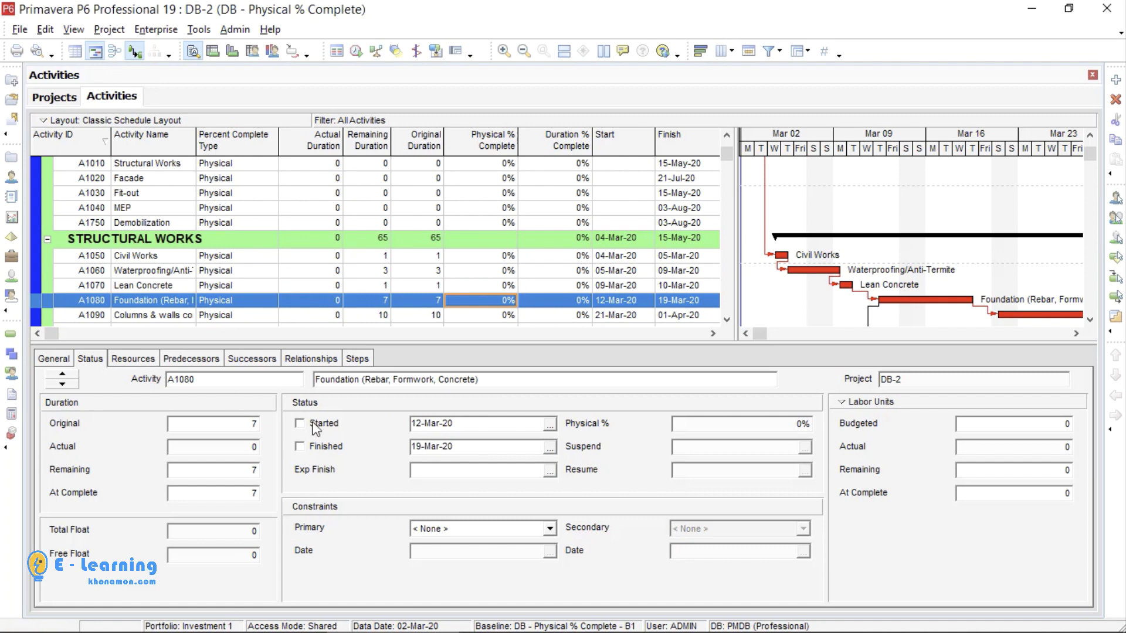
left_click(315, 425)
left_click(299, 424)
left_click(727, 135)
left_click(728, 135)
Mark Civil Works, Waterproofing/Anti-Termite and Lean Concrete started and finished, then show Foundation's steps
left_click(284, 183)
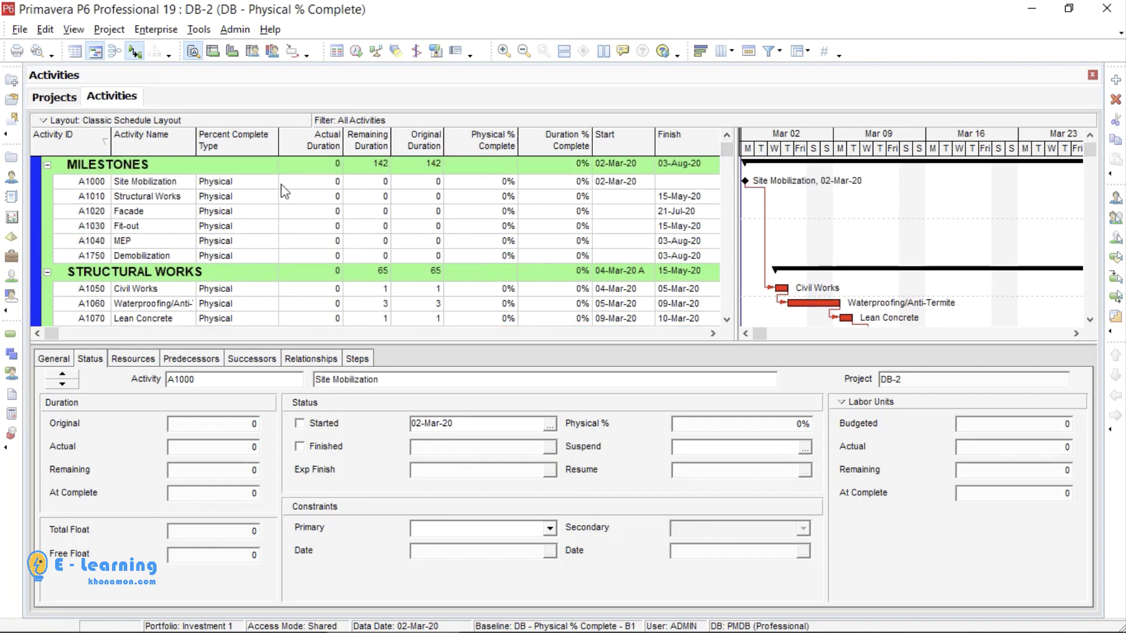
left_click(299, 423)
left_click(317, 289)
left_click(300, 423)
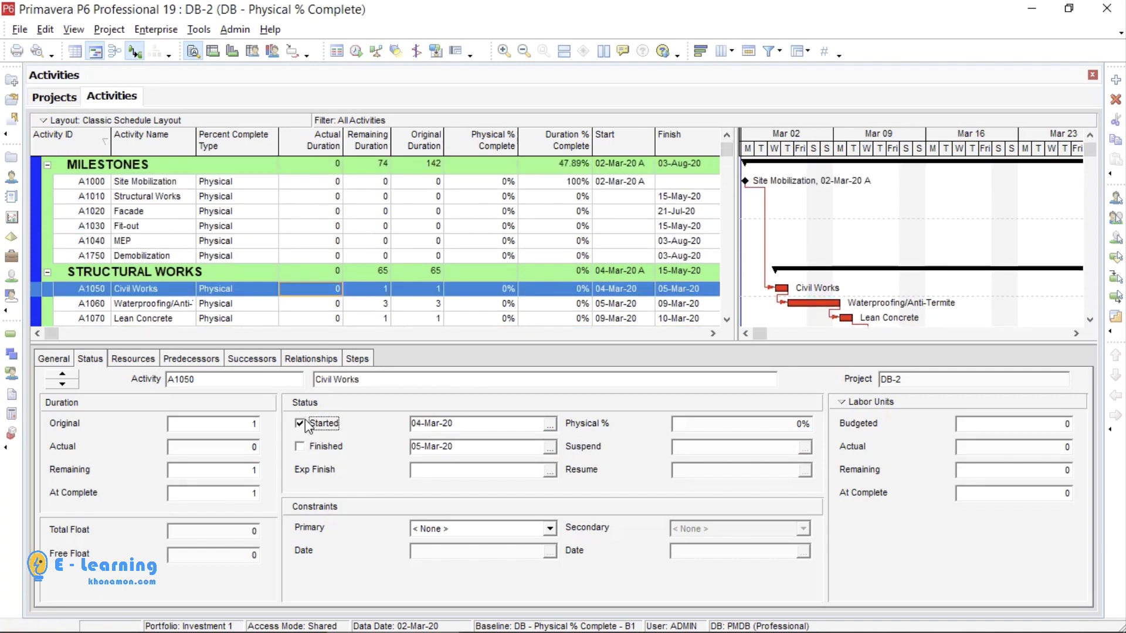
left_click(299, 446)
left_click(357, 304)
left_click(311, 424)
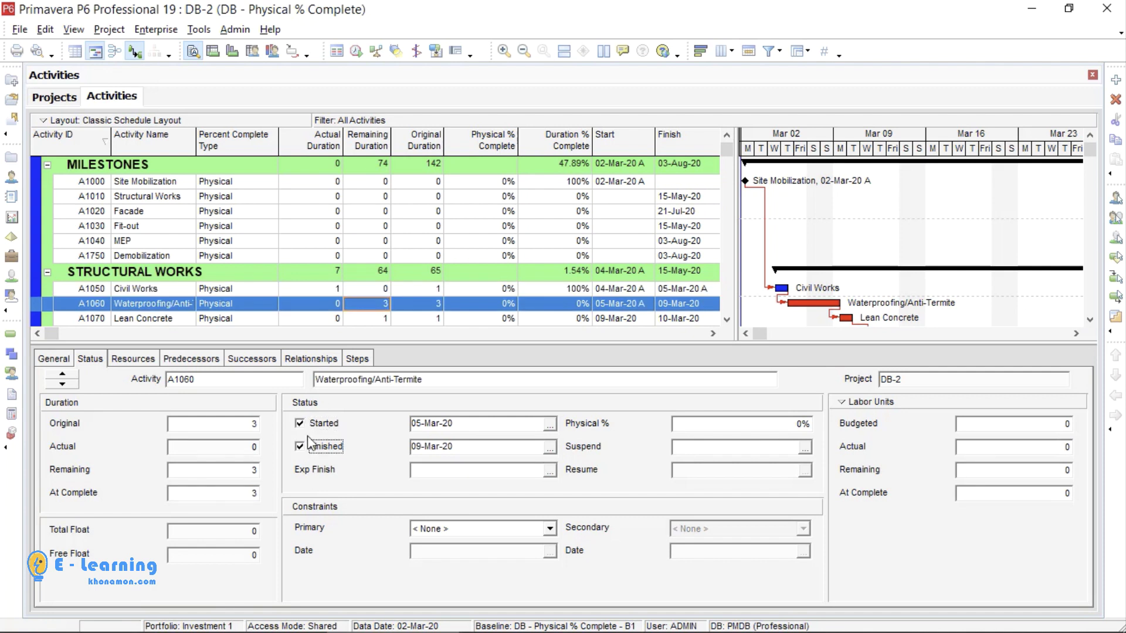
left_click(311, 447)
left_click(368, 319)
left_click(314, 424)
left_click(314, 448)
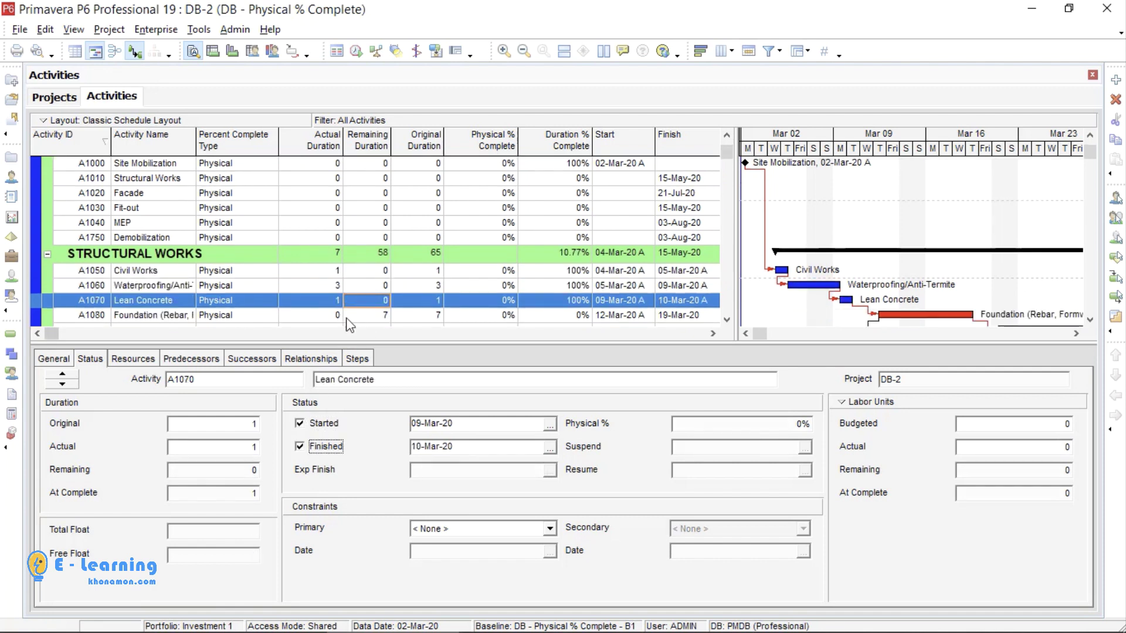
left_click(351, 317)
left_click(354, 361)
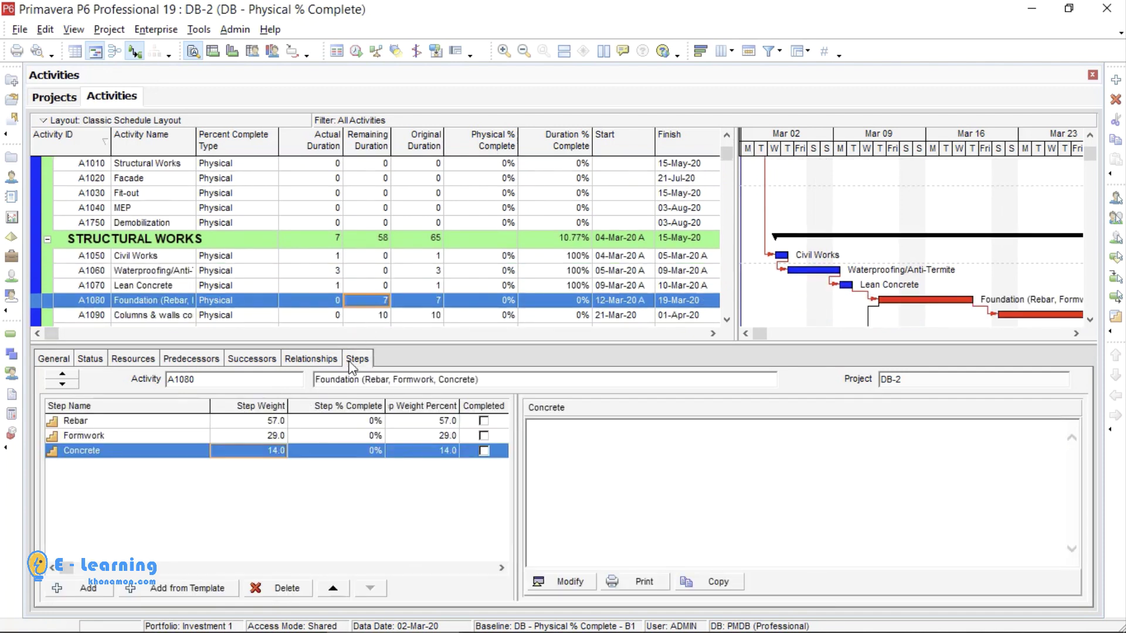
Enter 20% progress on the Rebar step and set Foundation's remaining duration to 6 days
left_click(351, 422)
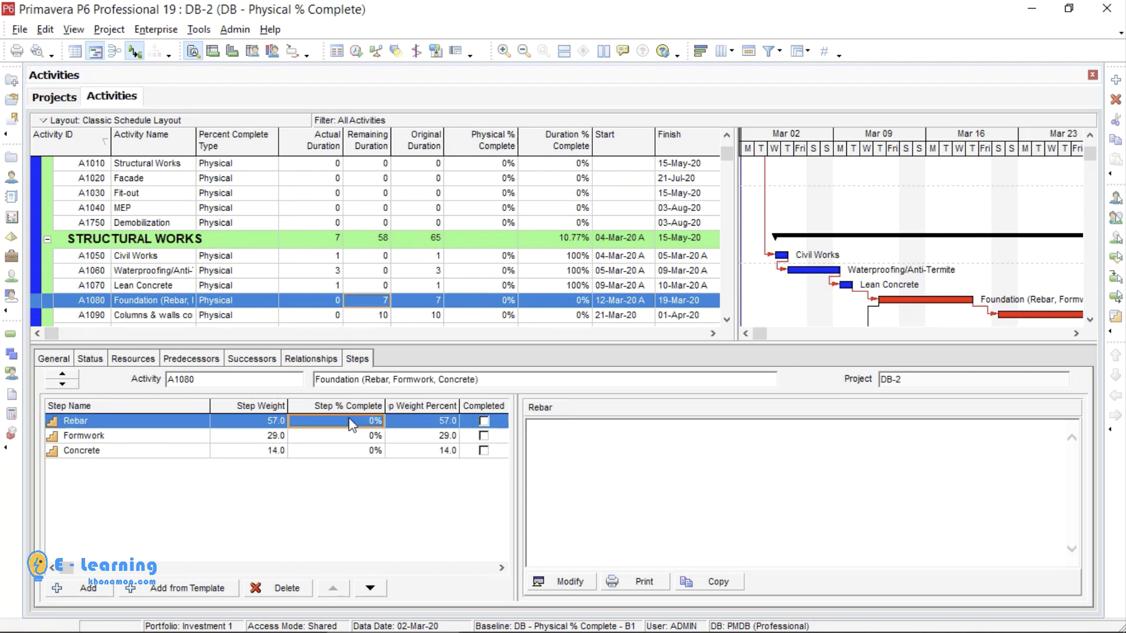
type("2")
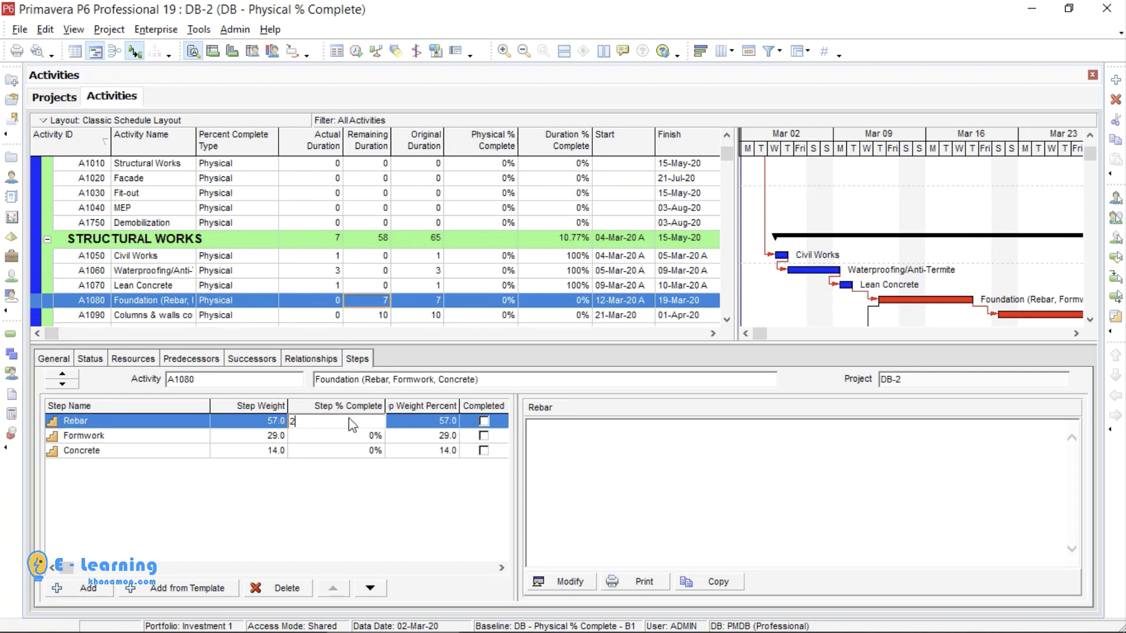
type("0")
key("Return")
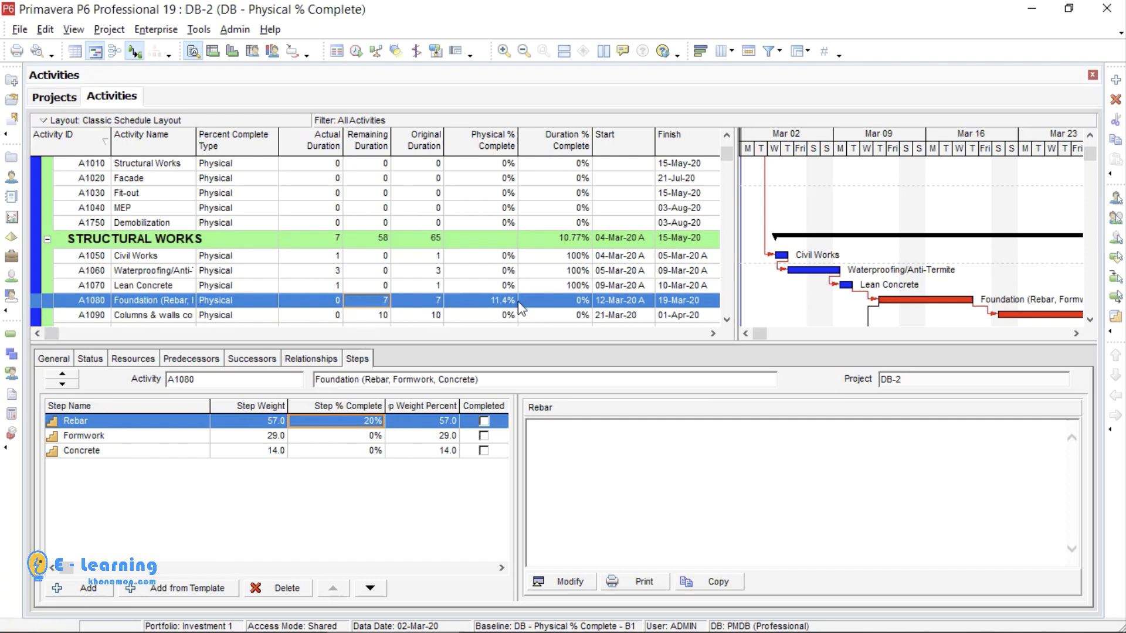
left_click(92, 359)
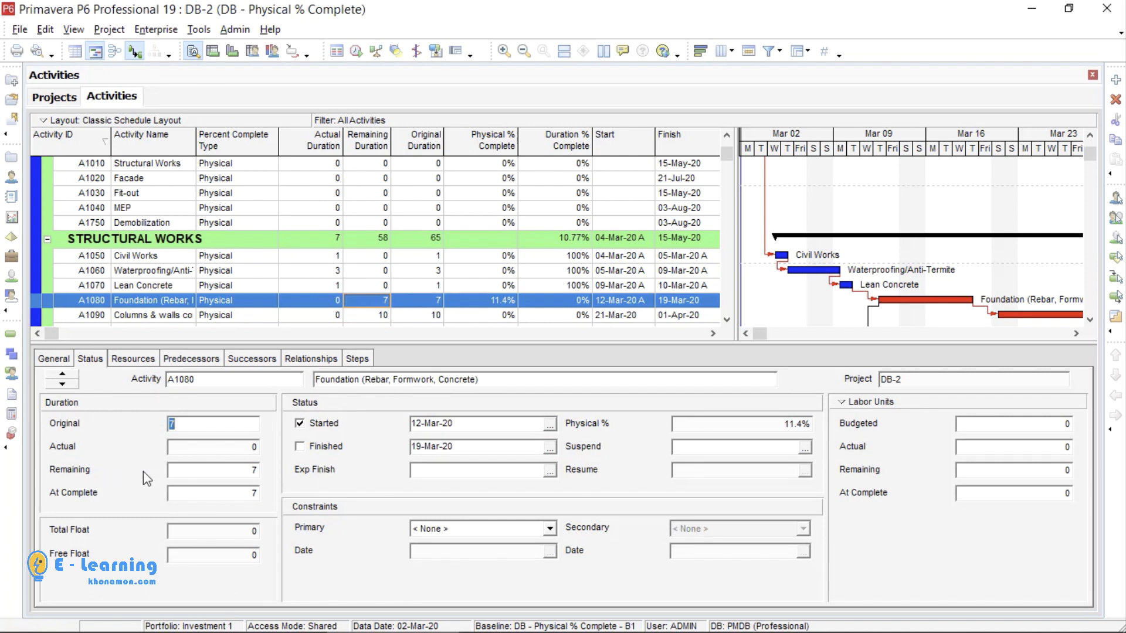
left_click(173, 469)
type("6")
key("Return")
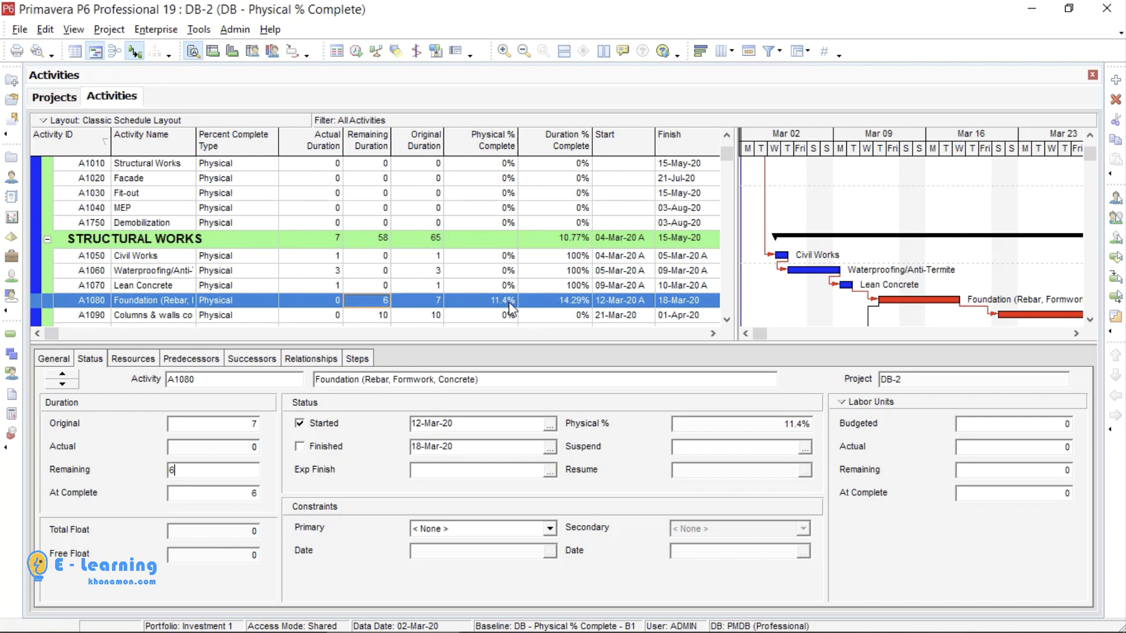
Tick the Rebar step as completed, bringing Foundation to 57% physical complete
left_click(357, 359)
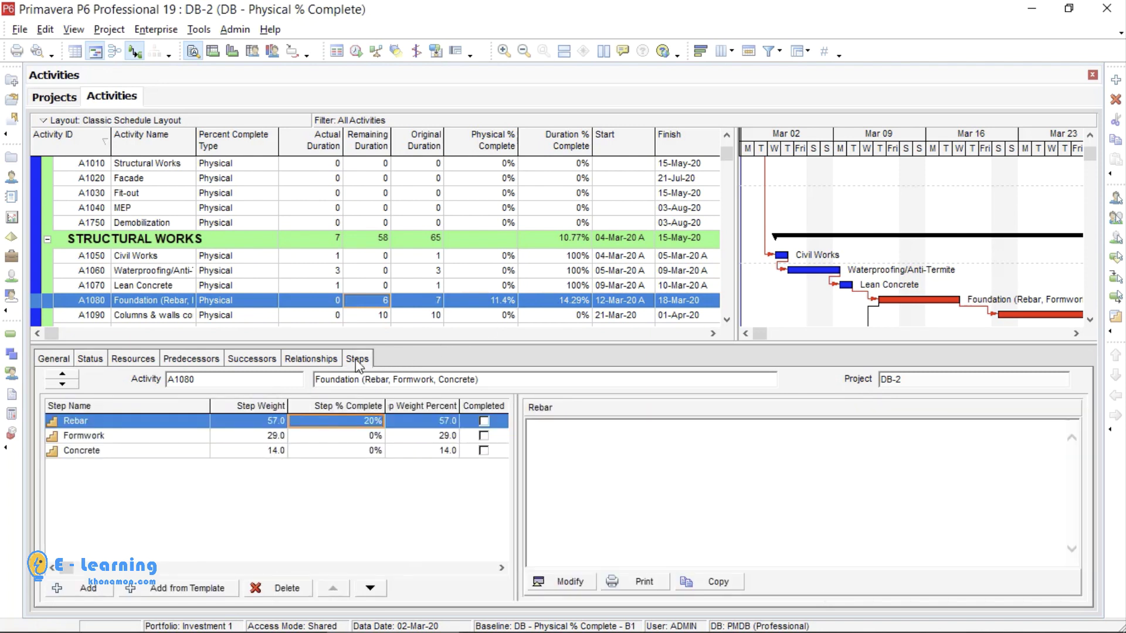
left_click(484, 421)
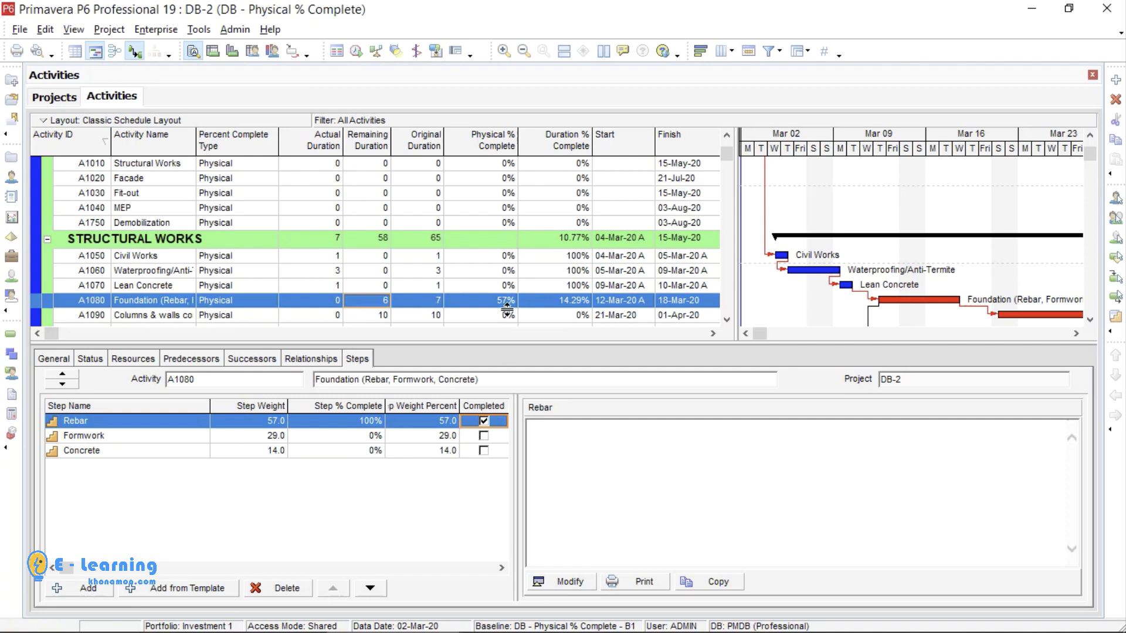
left_click(252, 422)
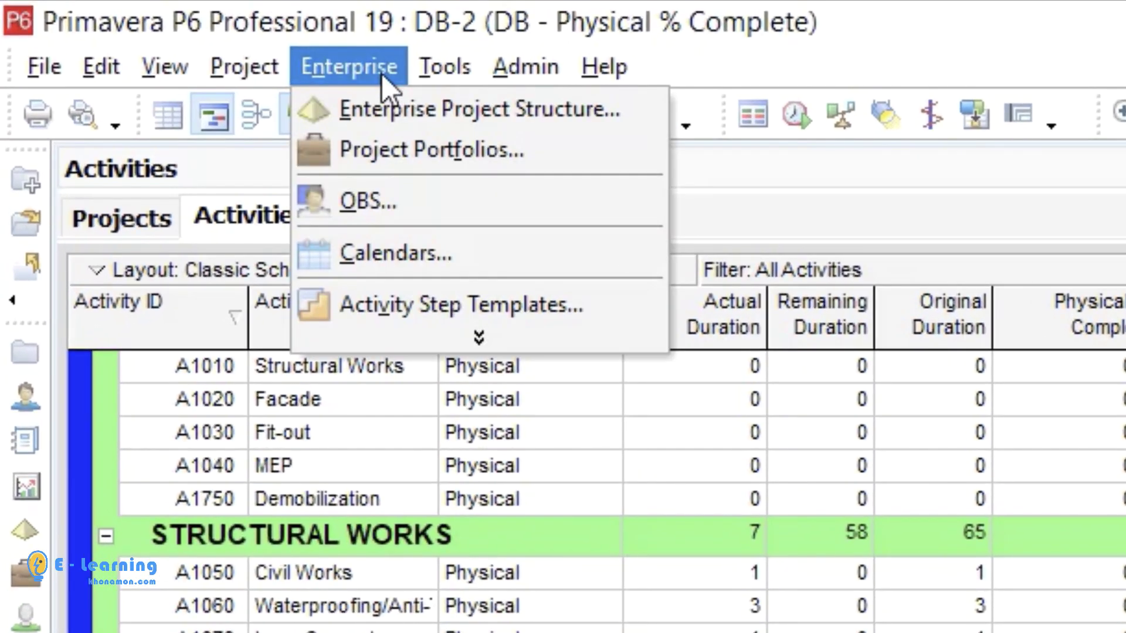
Add an activity step template named Step Weights with three placeholder steps
left_click(421, 305)
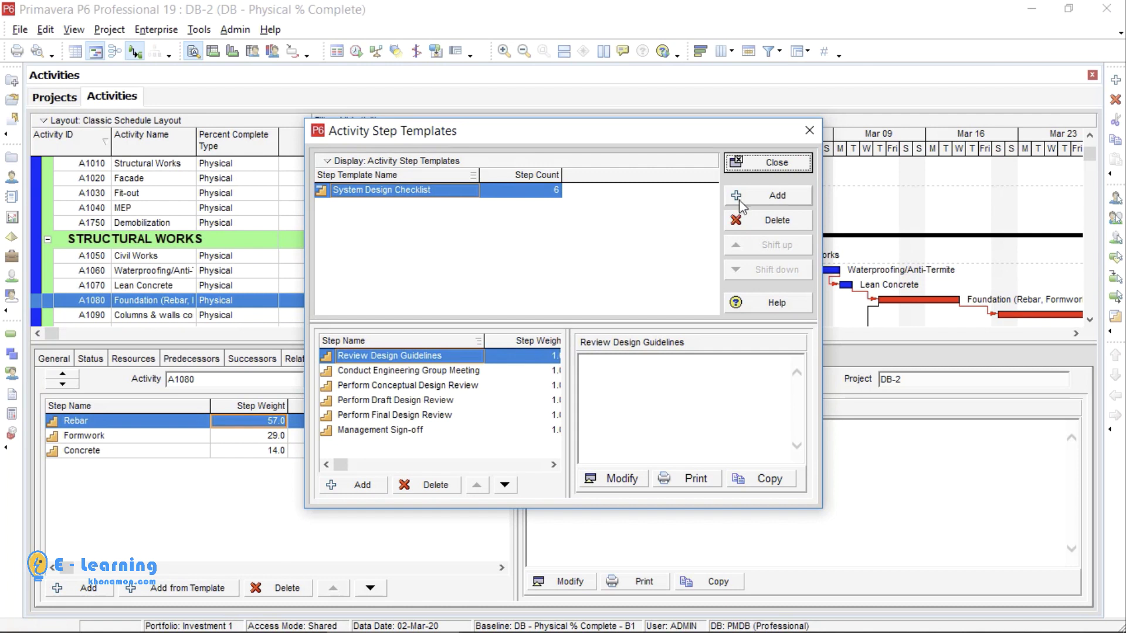
left_click(739, 199)
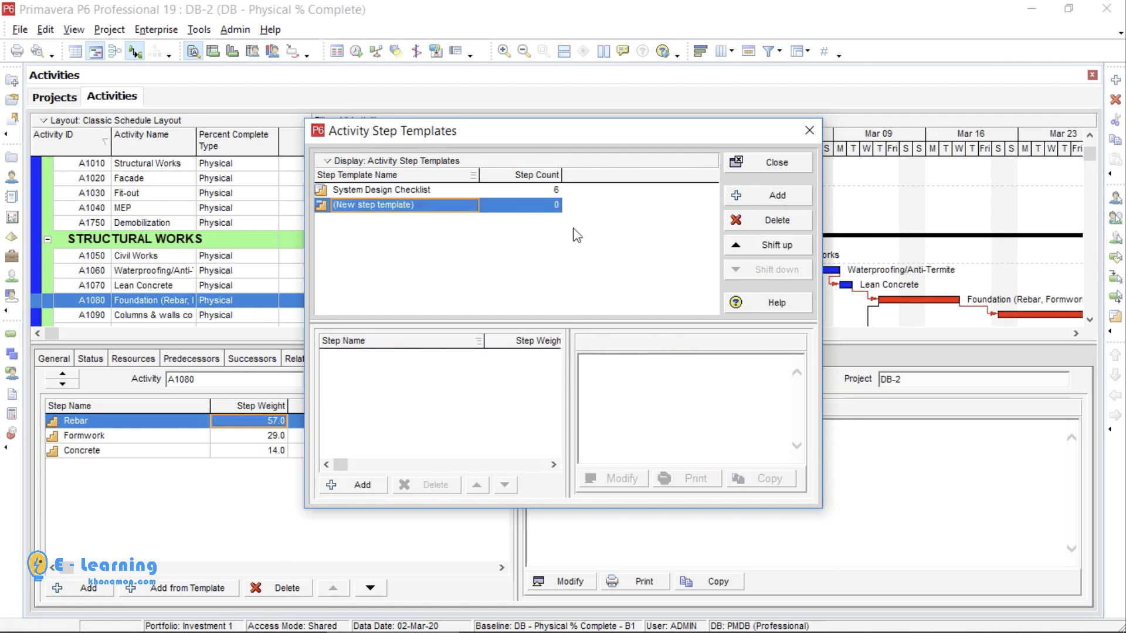
left_click(459, 206)
type("Step")
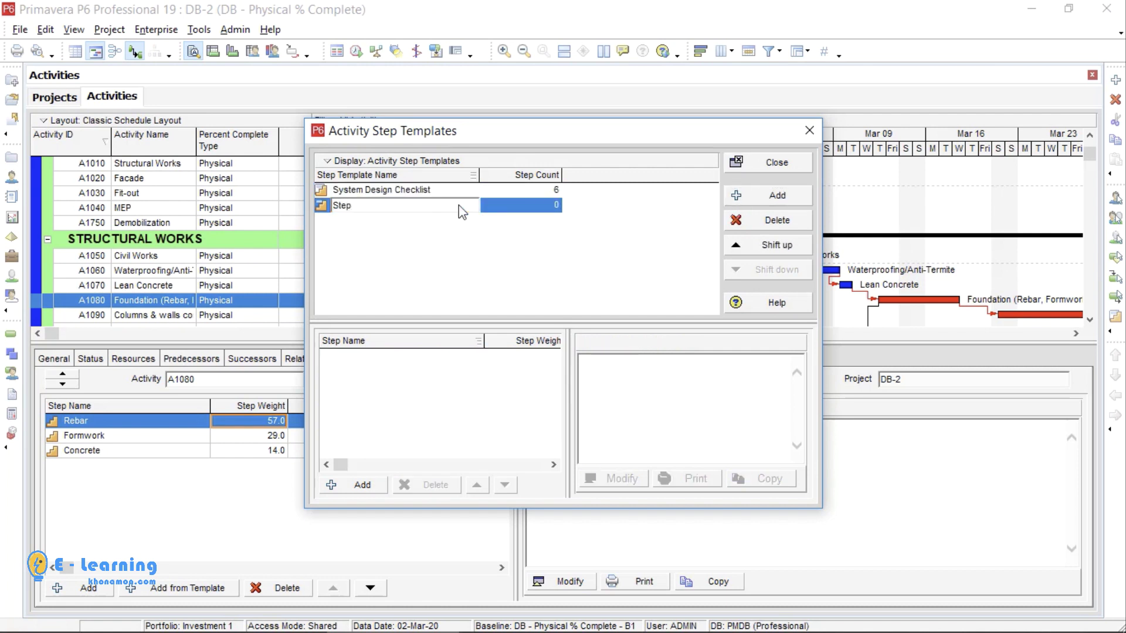
type(" Weights")
key("Return")
left_click(357, 485)
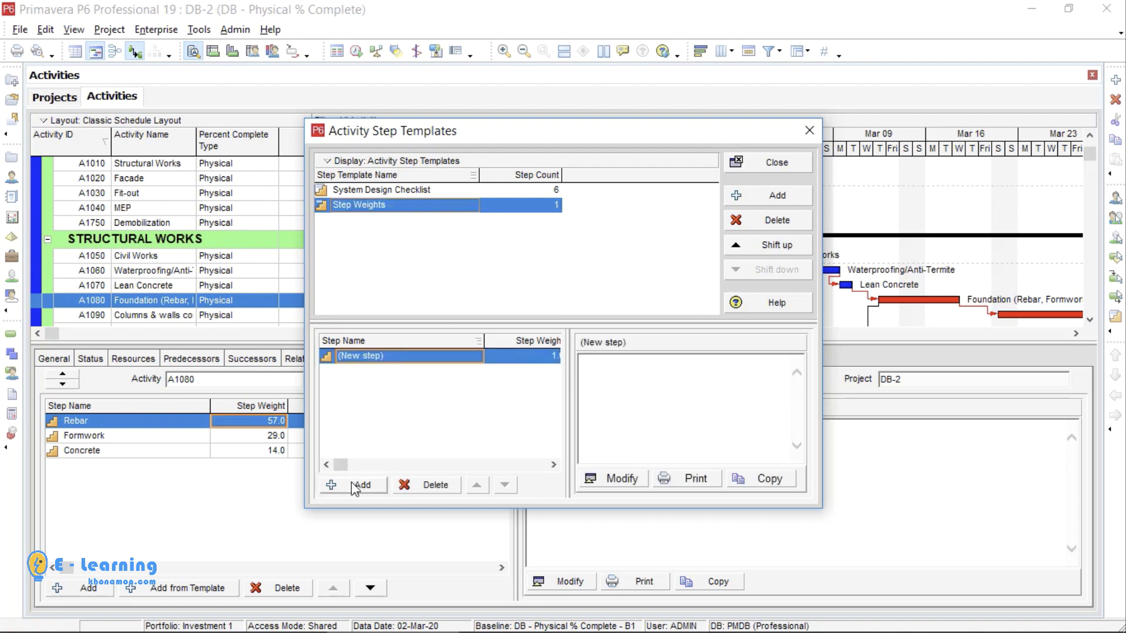
left_click(357, 485)
left_click(356, 486)
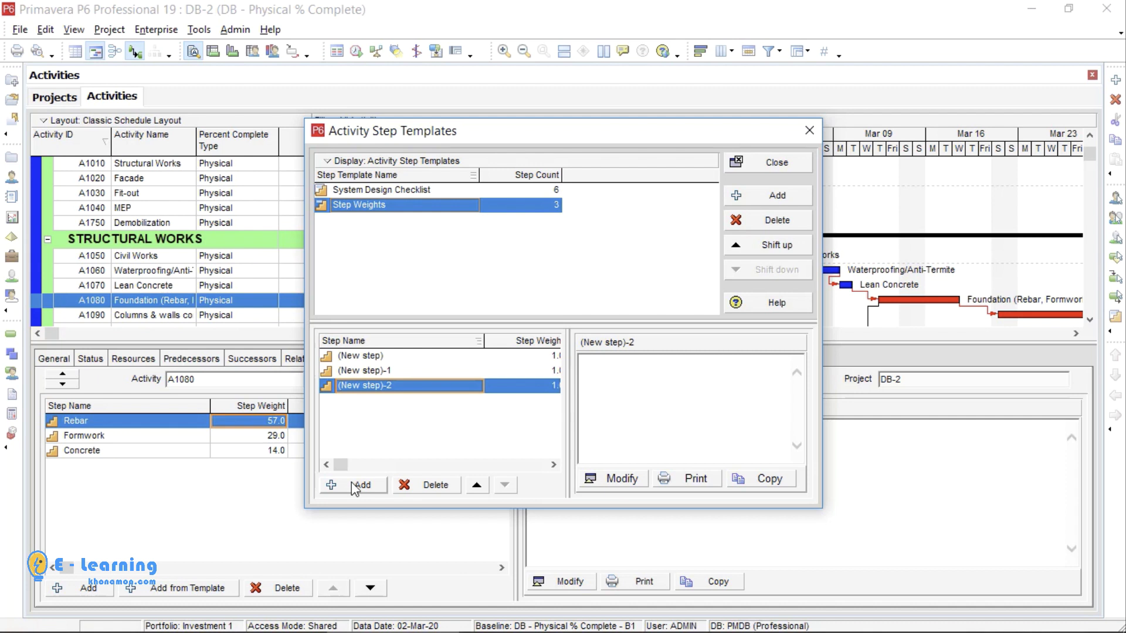
Apply the Step Weights template to A1090 Columns & walls concrete, giving three 33.3% steps
left_click(773, 165)
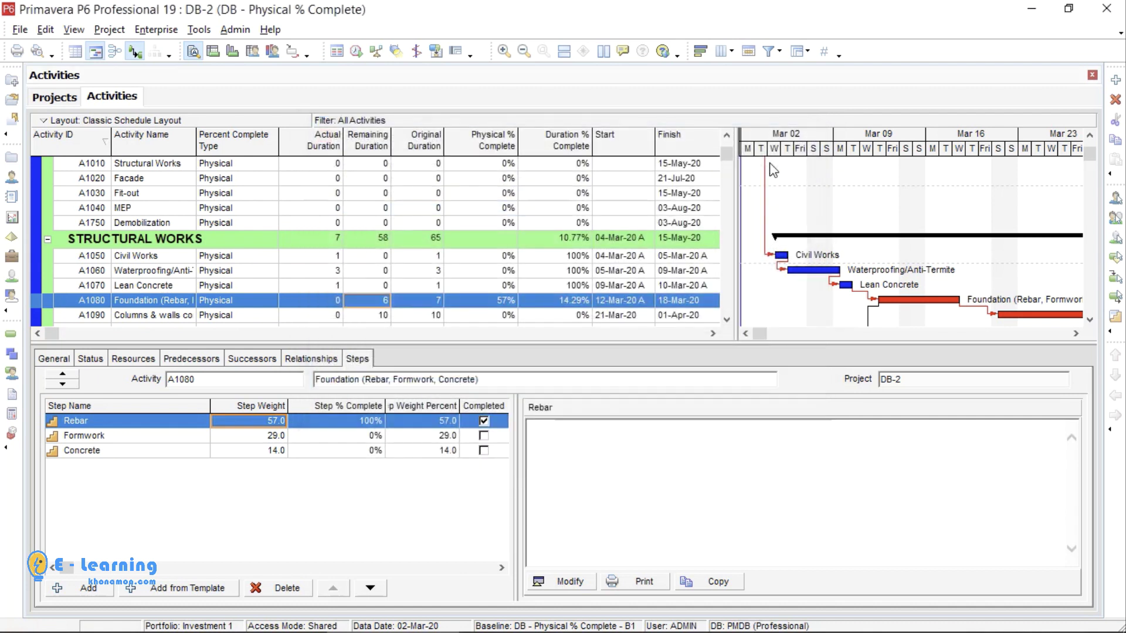
left_click(280, 319)
left_click(166, 586)
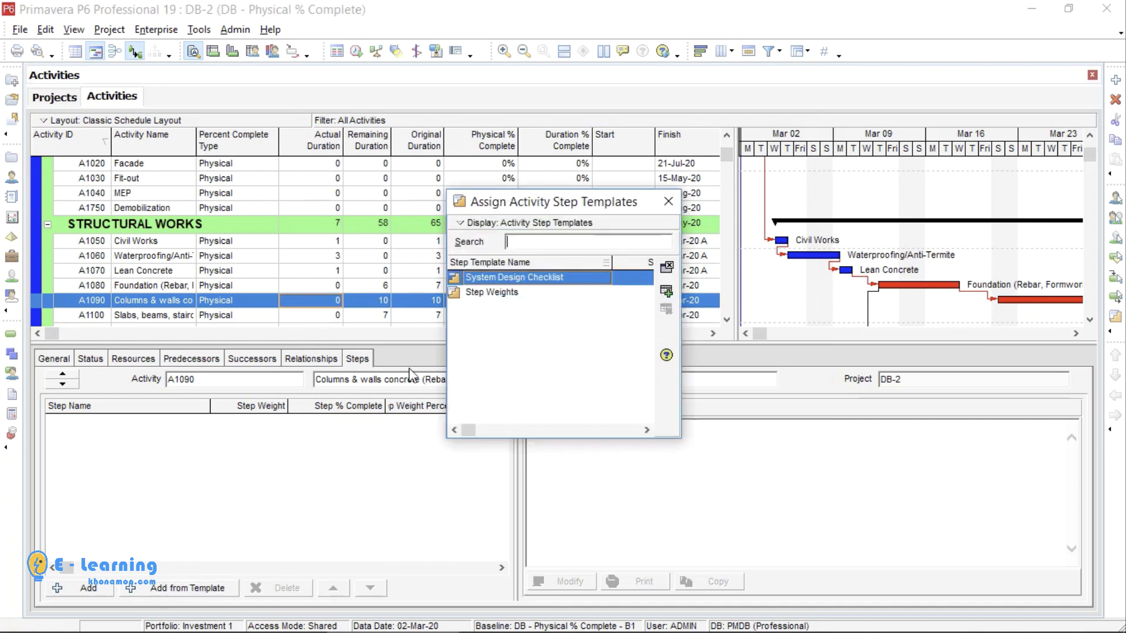
double_click(543, 292)
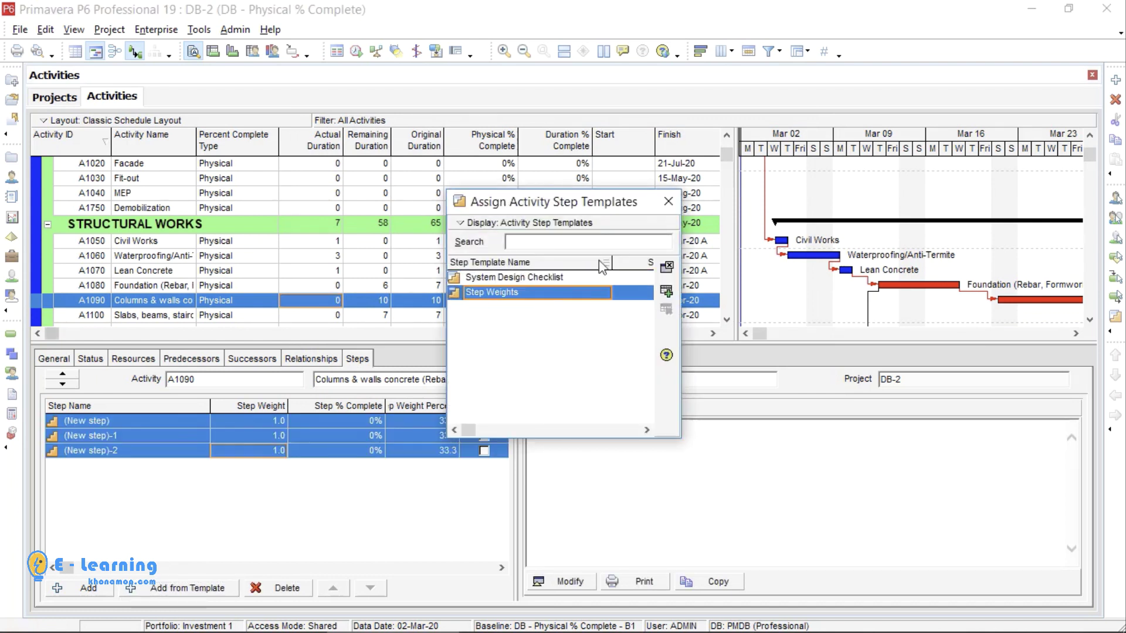
left_click(668, 204)
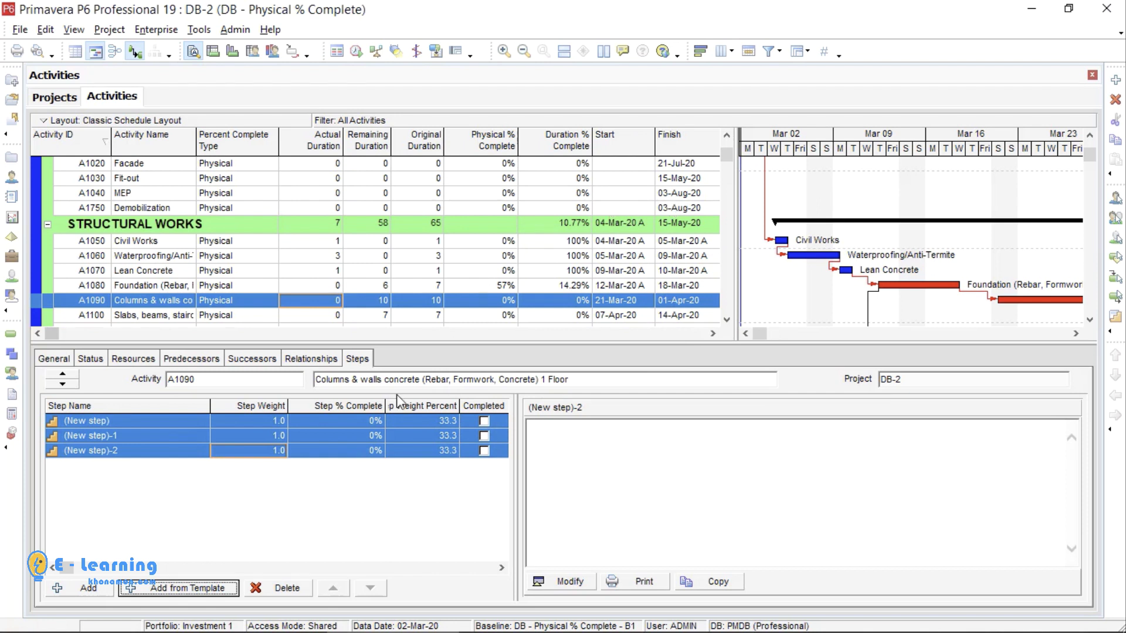
left_click(192, 426)
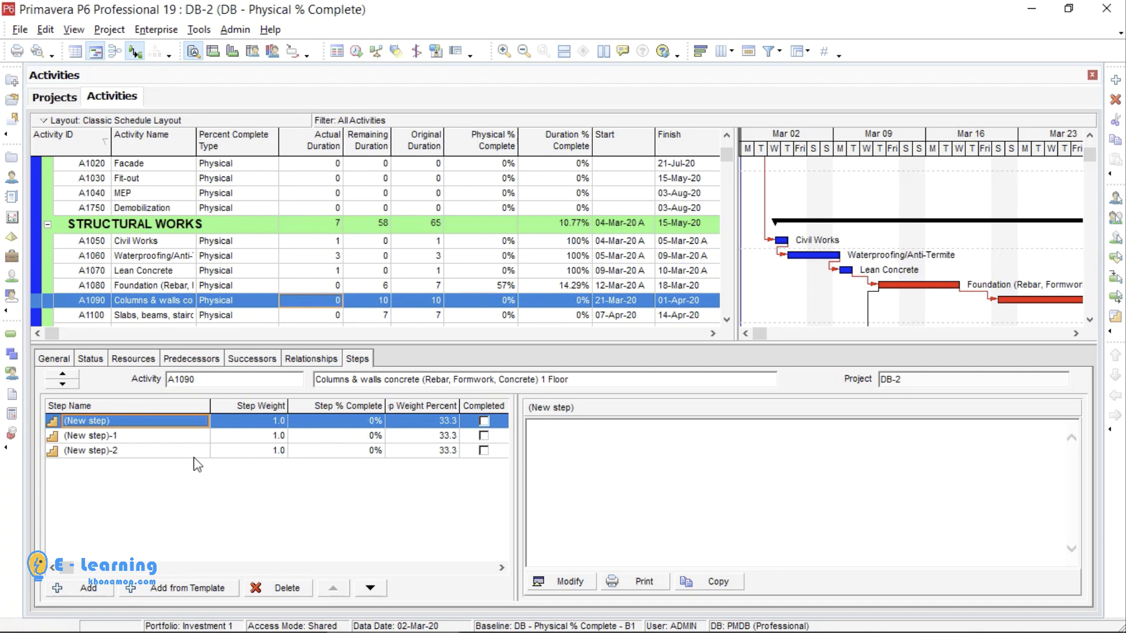
Set the current data date to 16-Mar-20 and run the schedule
left_click(356, 52)
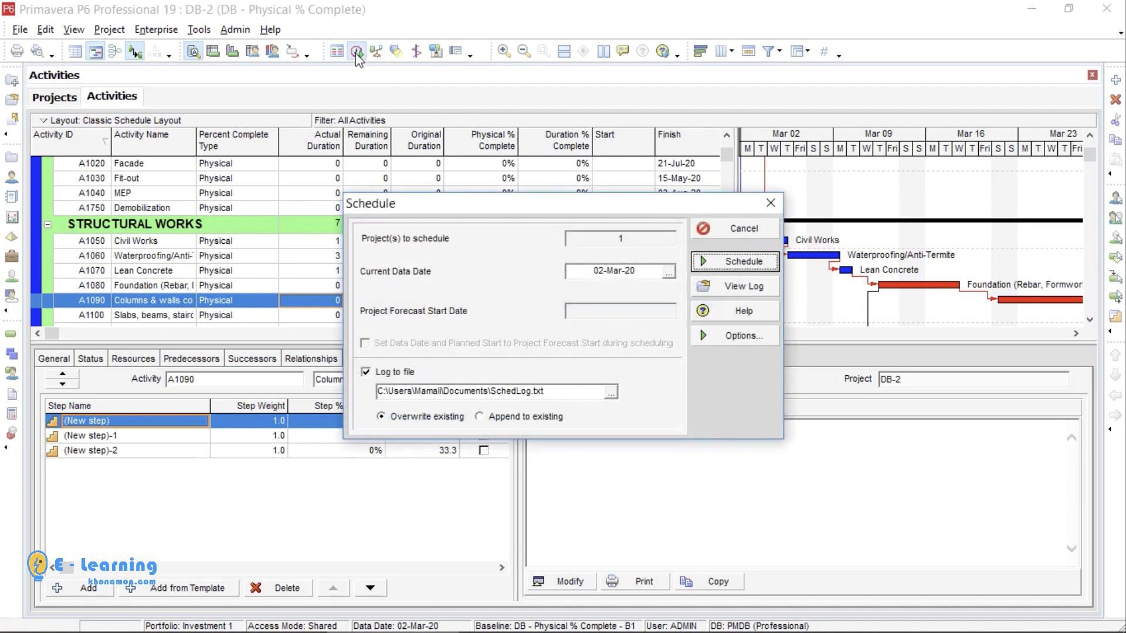
left_click(669, 273)
double_click(589, 433)
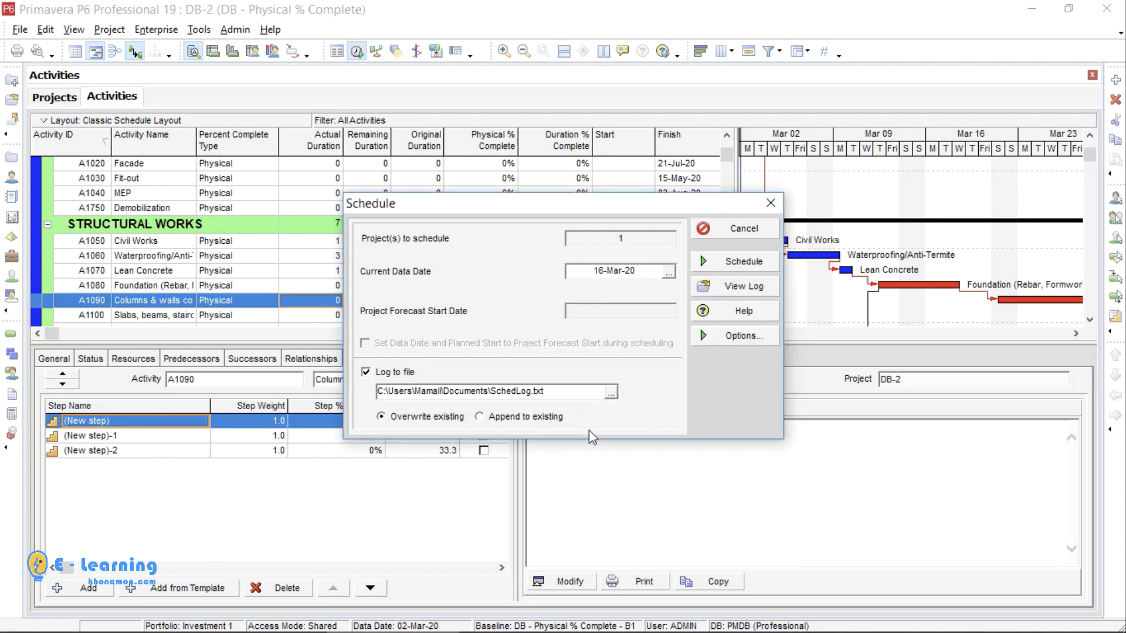
left_click(704, 263)
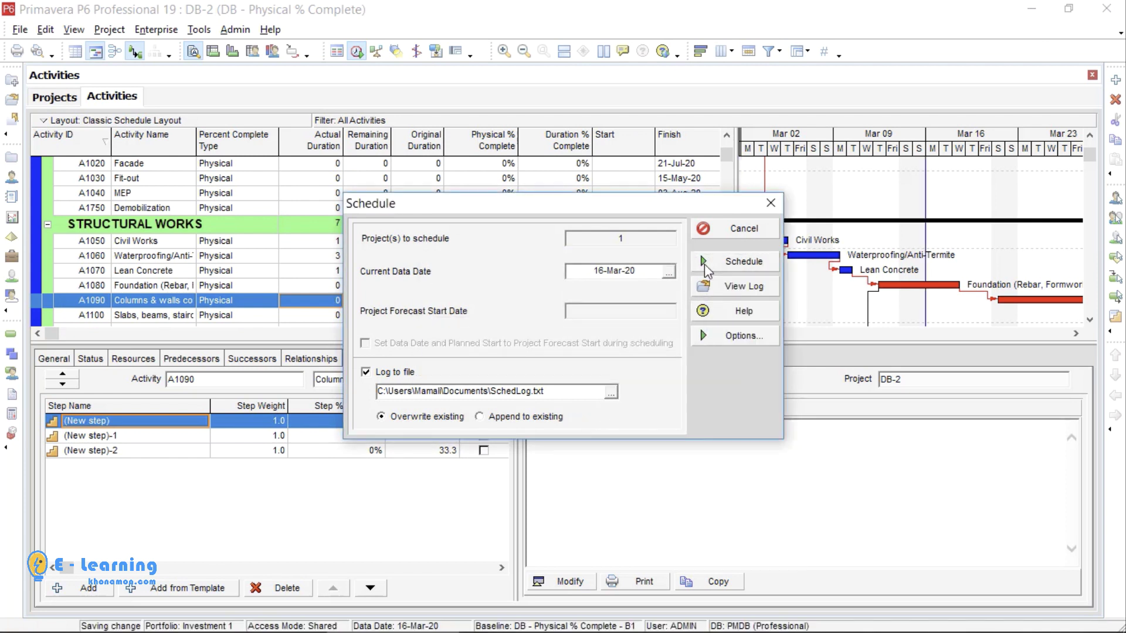